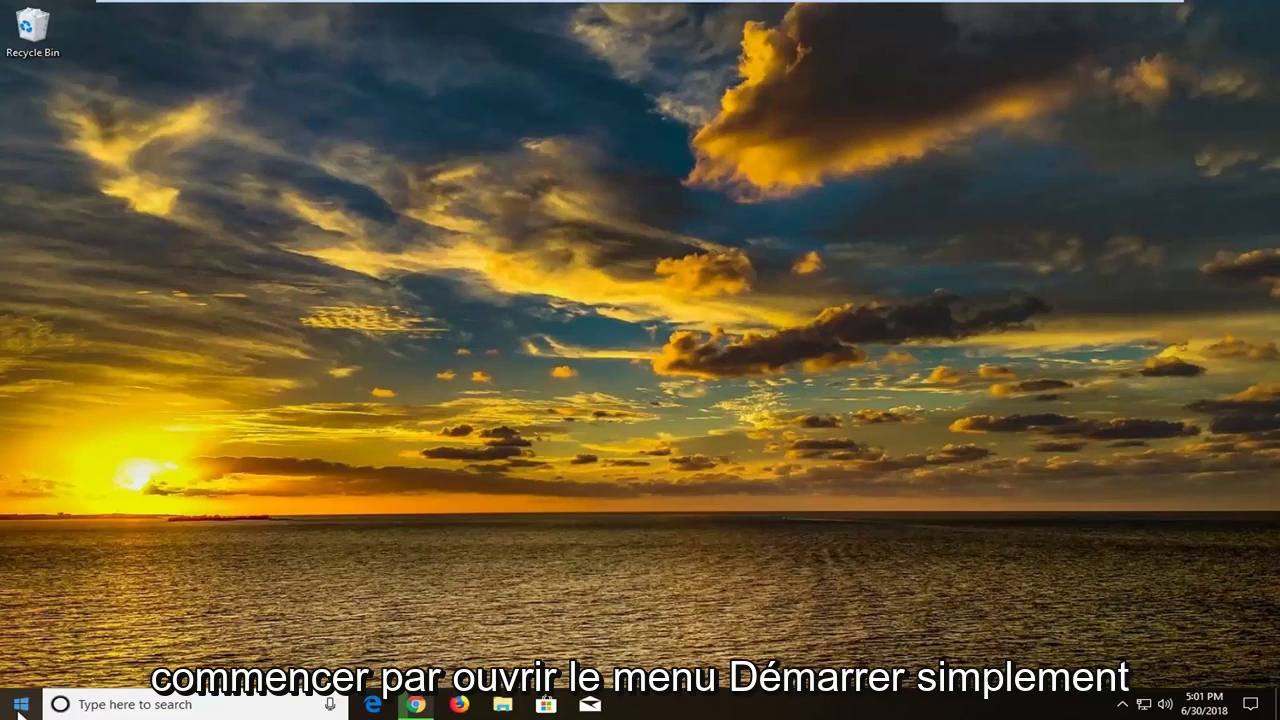
Search the Start menu for 'services' and launch the Services desktop app
{"action": "left_click", "coordinate": [20, 705]}
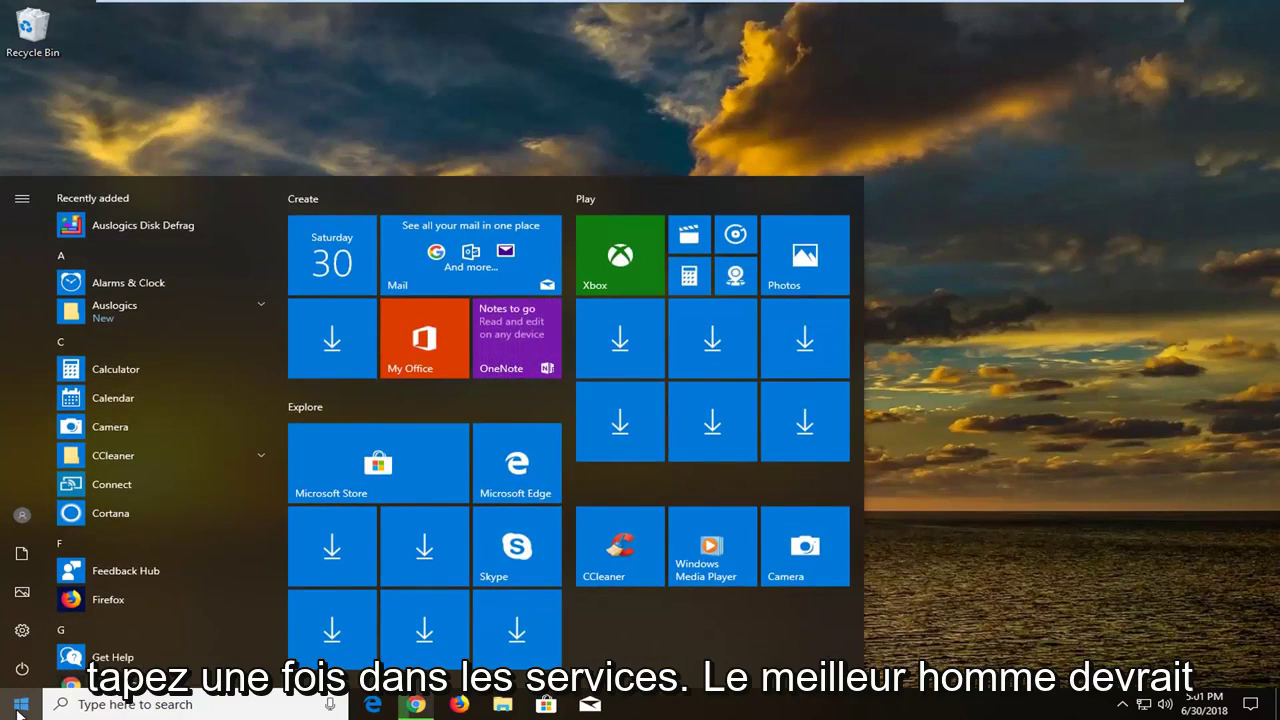
{"action": "type", "text": "services"}
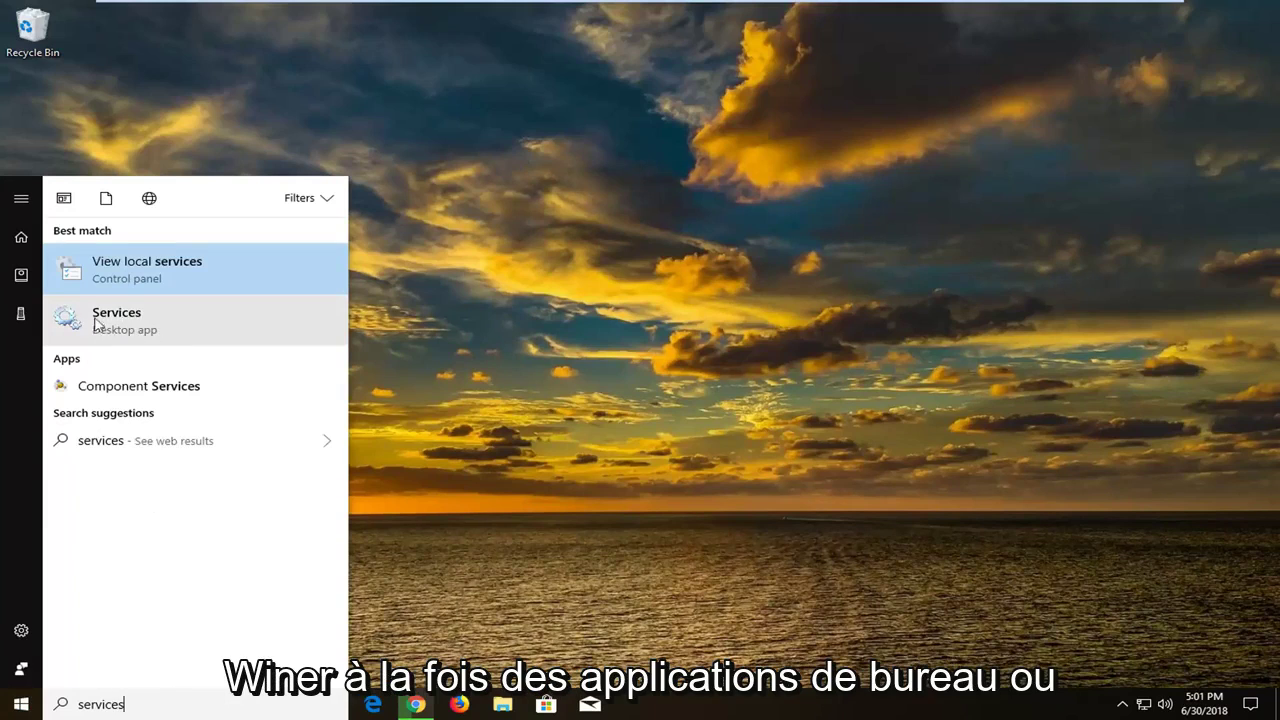
{"action": "left_click", "coordinate": [146, 326]}
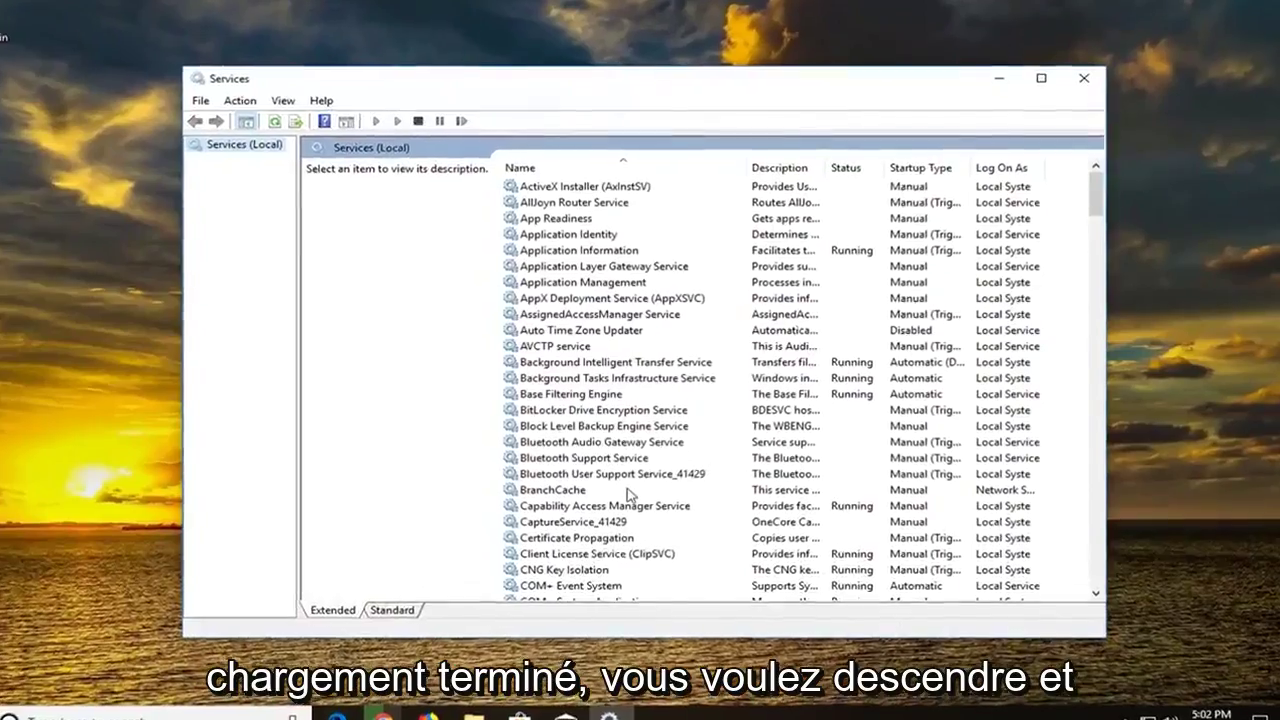
Scroll the services list down and select Diagnostic Policy Service
{"action": "left_click", "coordinate": [610, 475]}
{"action": "scroll", "coordinate": [610, 490], "scroll_direction": "down", "scroll_amount": 3}
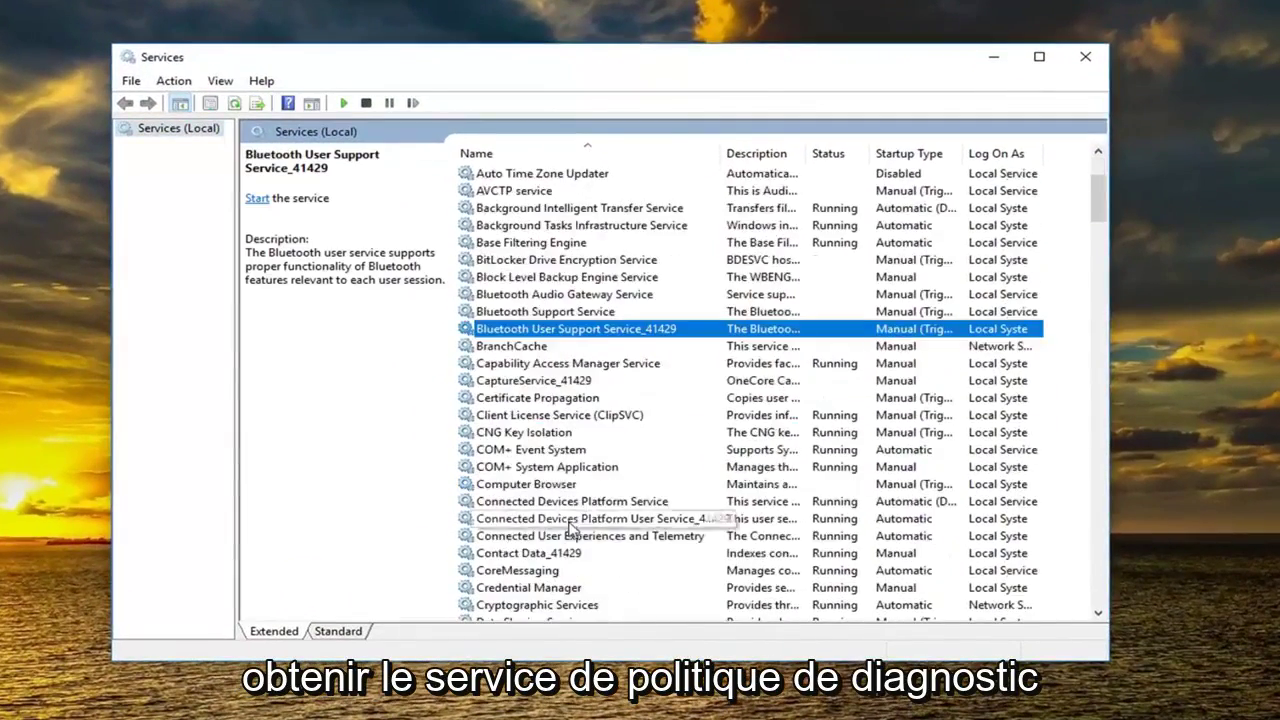
{"action": "scroll", "coordinate": [570, 527], "scroll_direction": "down", "scroll_amount": 6}
{"action": "left_click", "coordinate": [556, 537]}
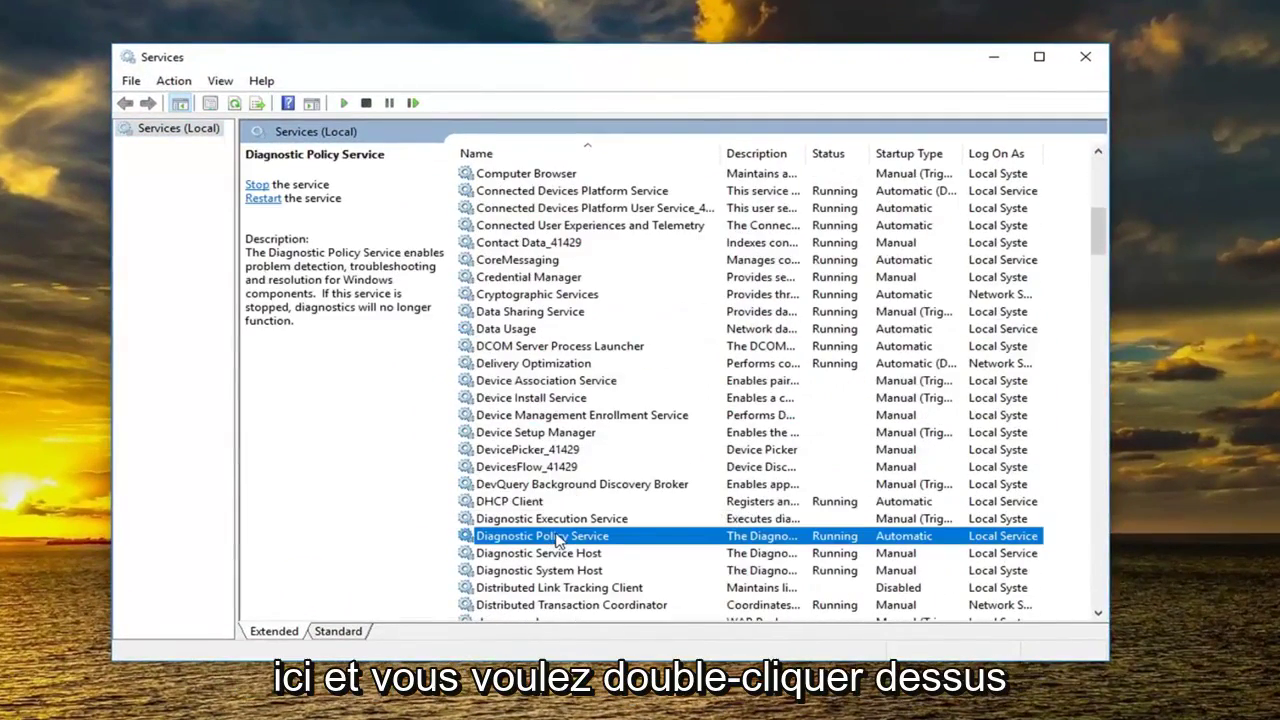
Set Diagnostic Policy Service's startup type to Automatic, apply, and close its properties
{"action": "double_click", "coordinate": [558, 538]}
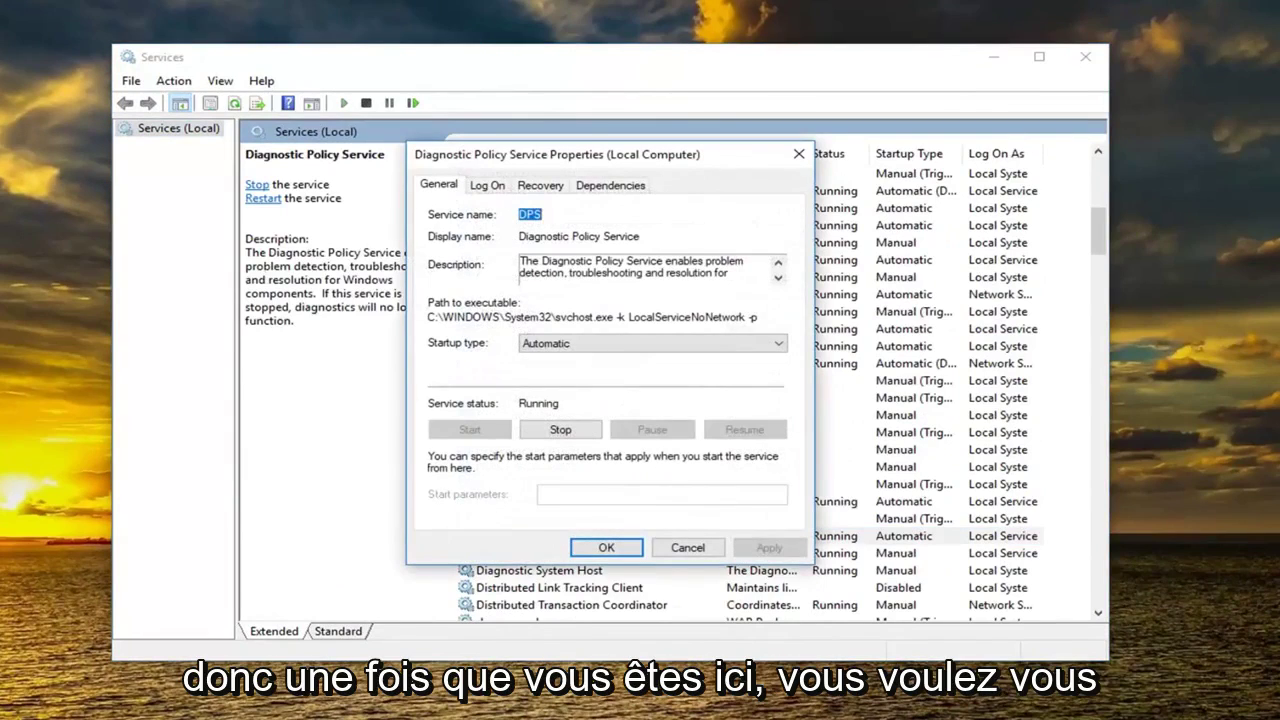
{"action": "left_click", "coordinate": [530, 343]}
{"action": "left_click", "coordinate": [530, 376]}
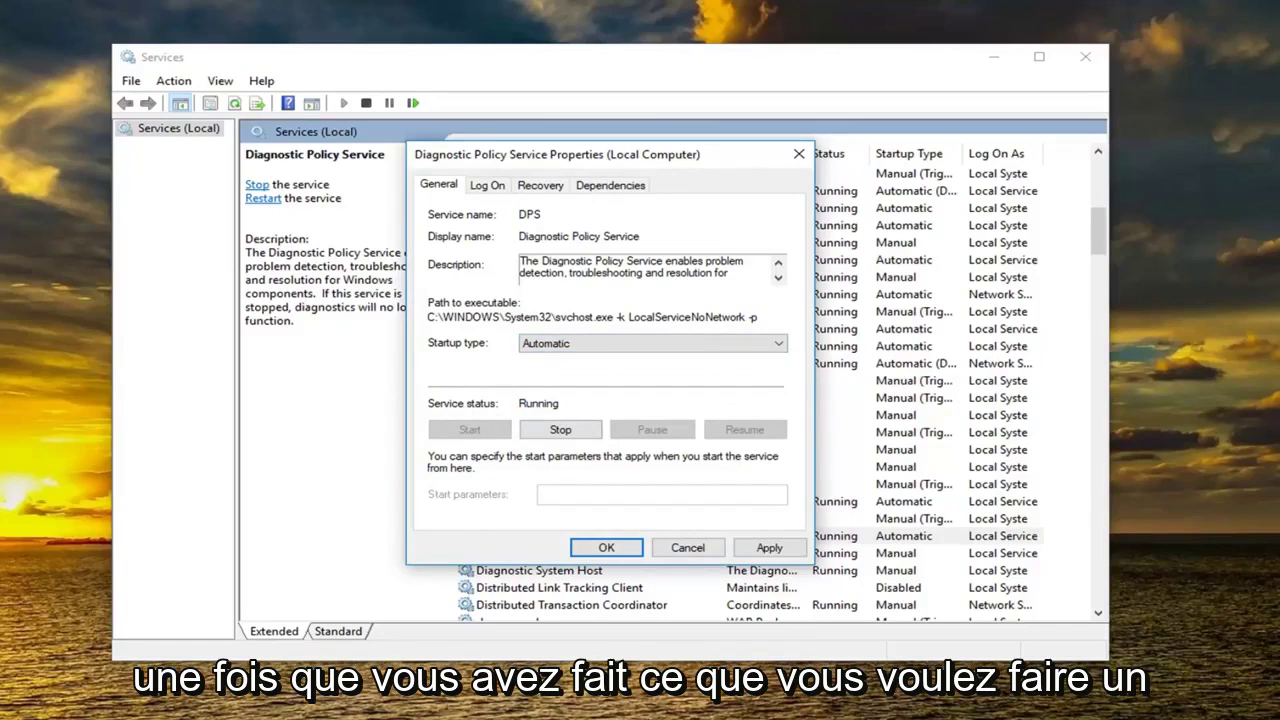
{"action": "left_click", "coordinate": [772, 546]}
{"action": "left_click", "coordinate": [606, 548]}
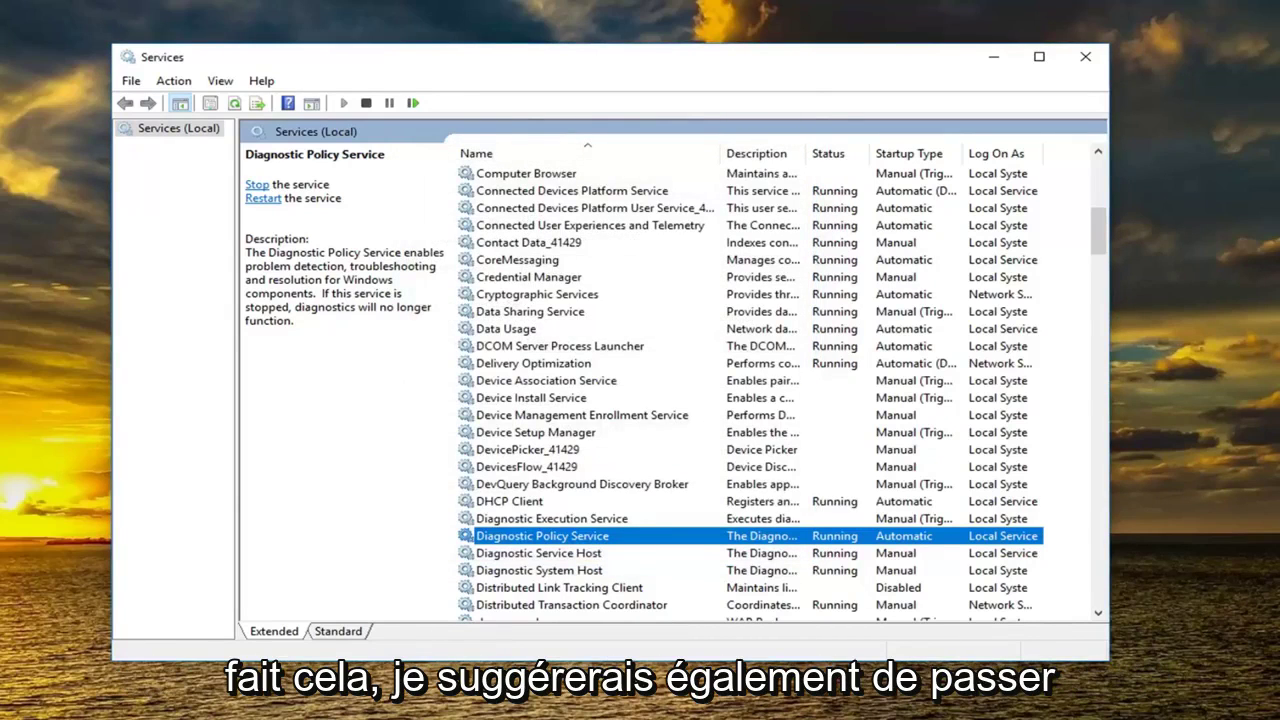
Close Services and run Command Prompt as administrator from a Start search for 'cmd'
{"action": "left_click", "coordinate": [1085, 56]}
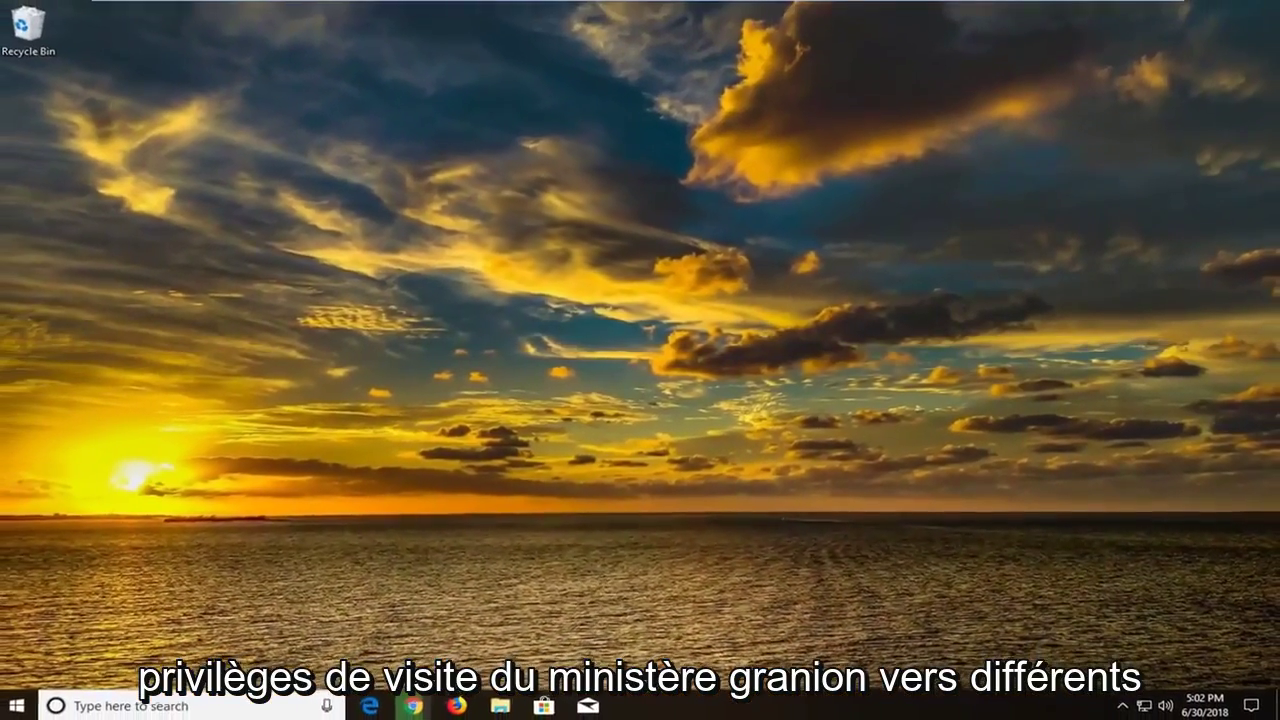
{"action": "left_click", "coordinate": [21, 704]}
{"action": "type", "text": "cmd"}
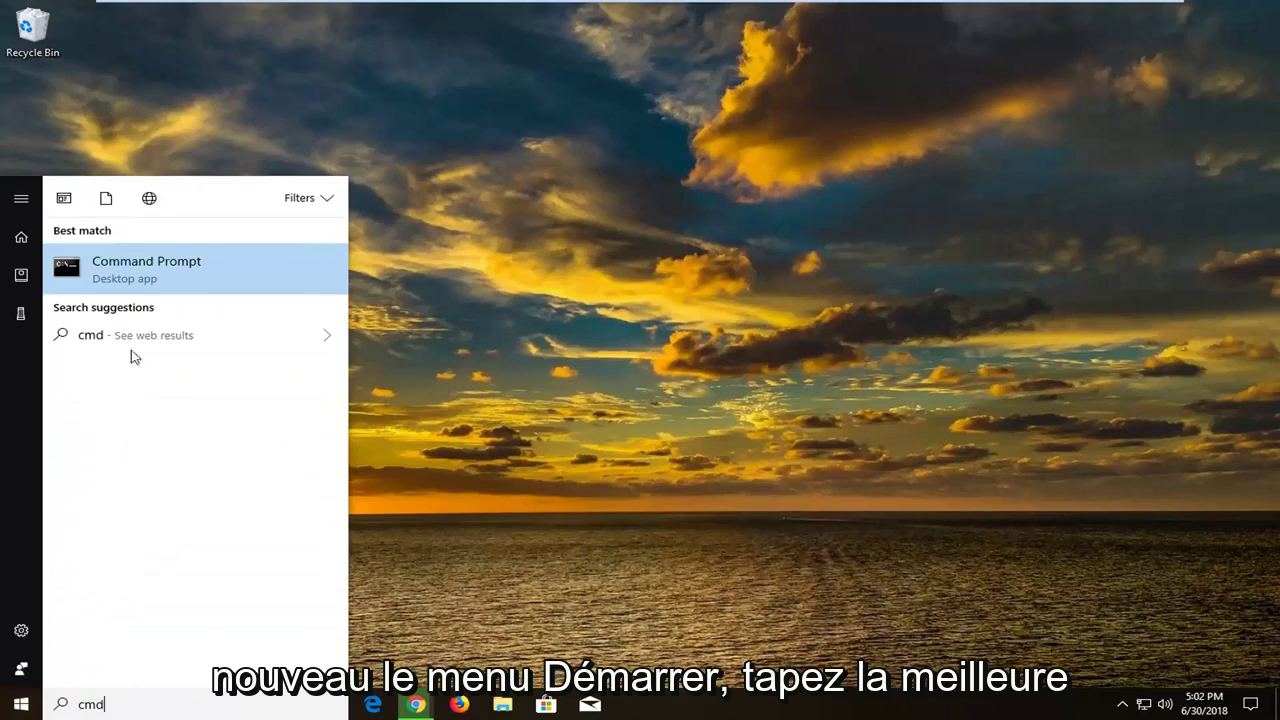
{"action": "right_click", "coordinate": [114, 266]}
{"action": "left_click", "coordinate": [150, 281]}
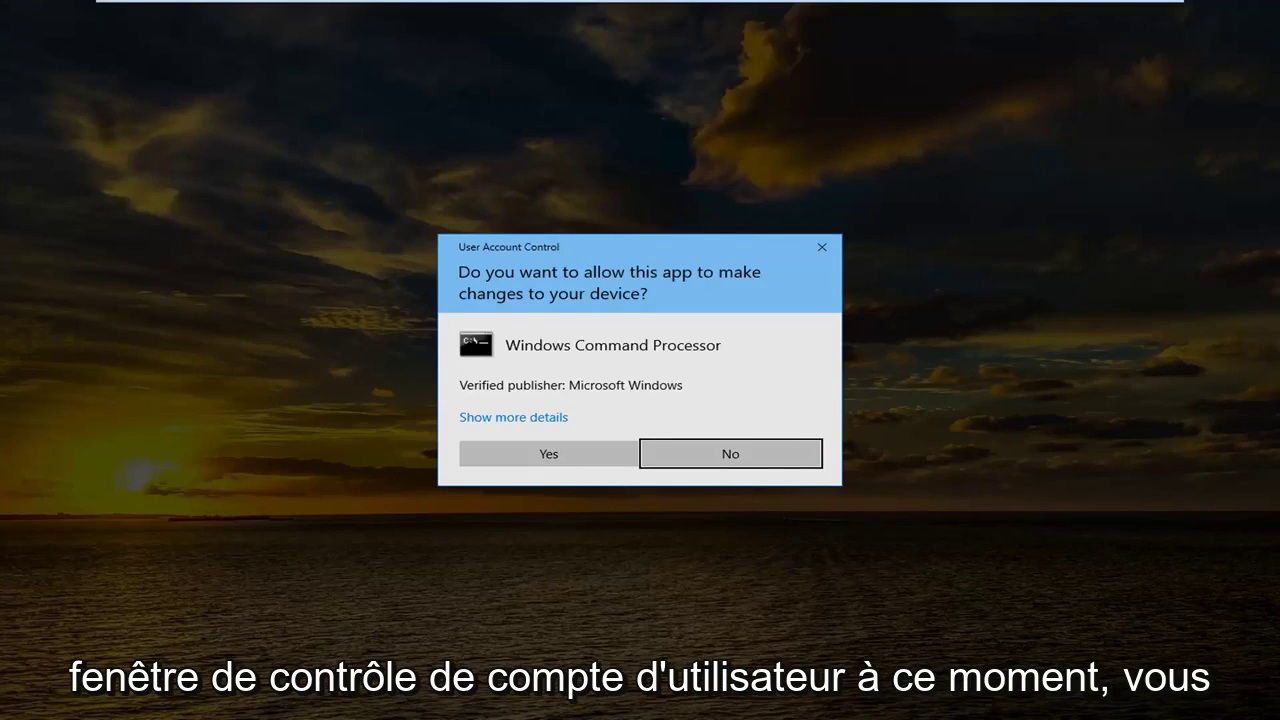
Approve the UAC prompt and move the administrator Command Prompt window to the right
{"action": "left_click", "coordinate": [546, 452]}
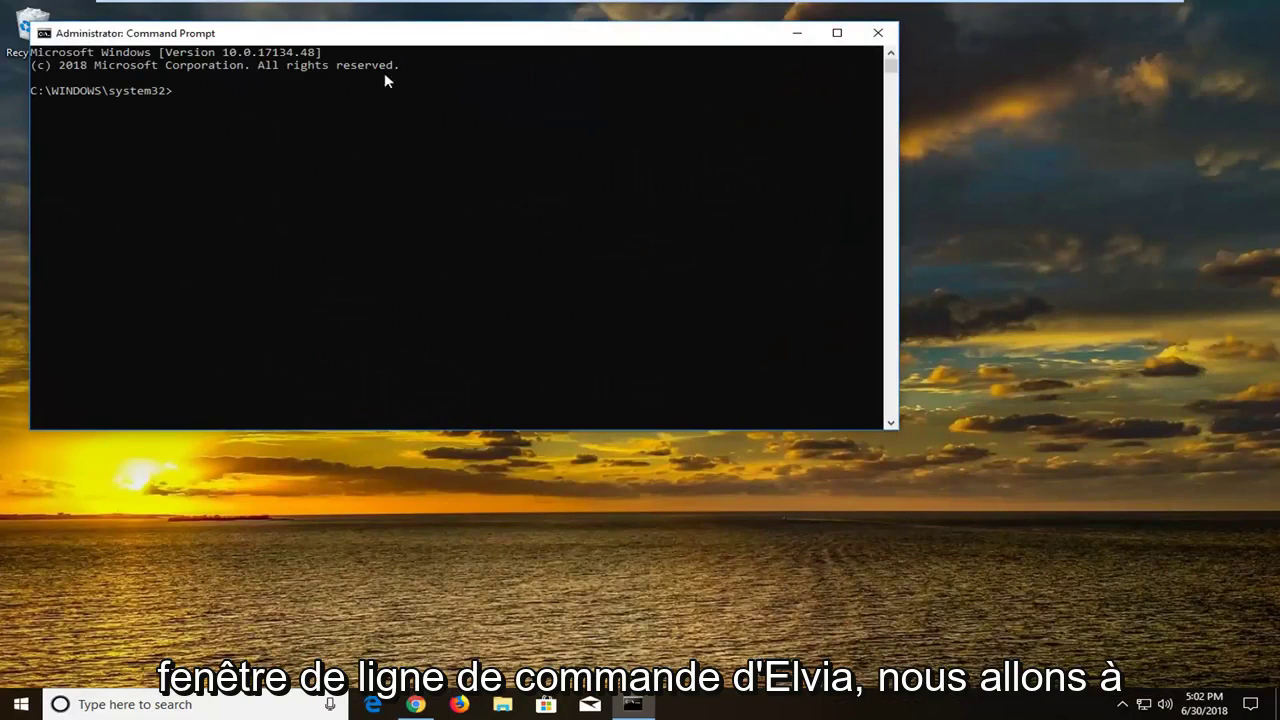
{"action": "left_click_drag", "start_coordinate": [350, 40], "coordinate": [442, 135]}
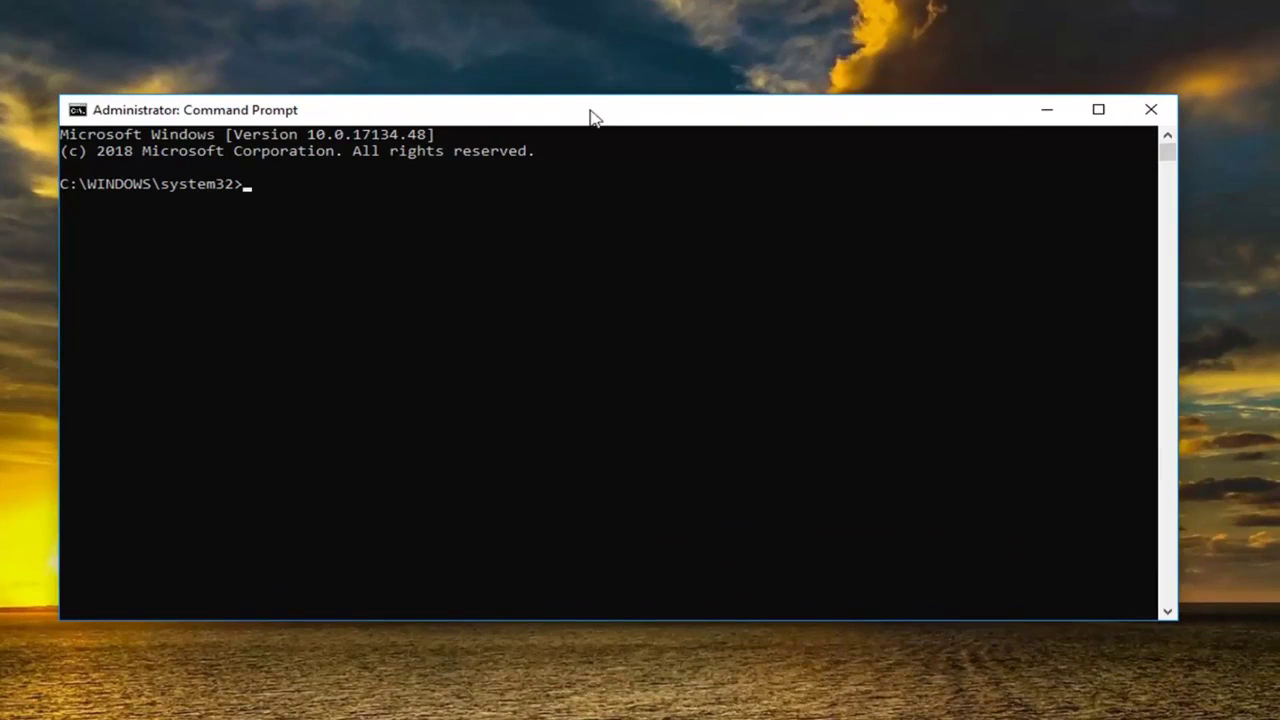
{"action": "left_click_drag", "start_coordinate": [590, 117], "coordinate": [686, 114]}
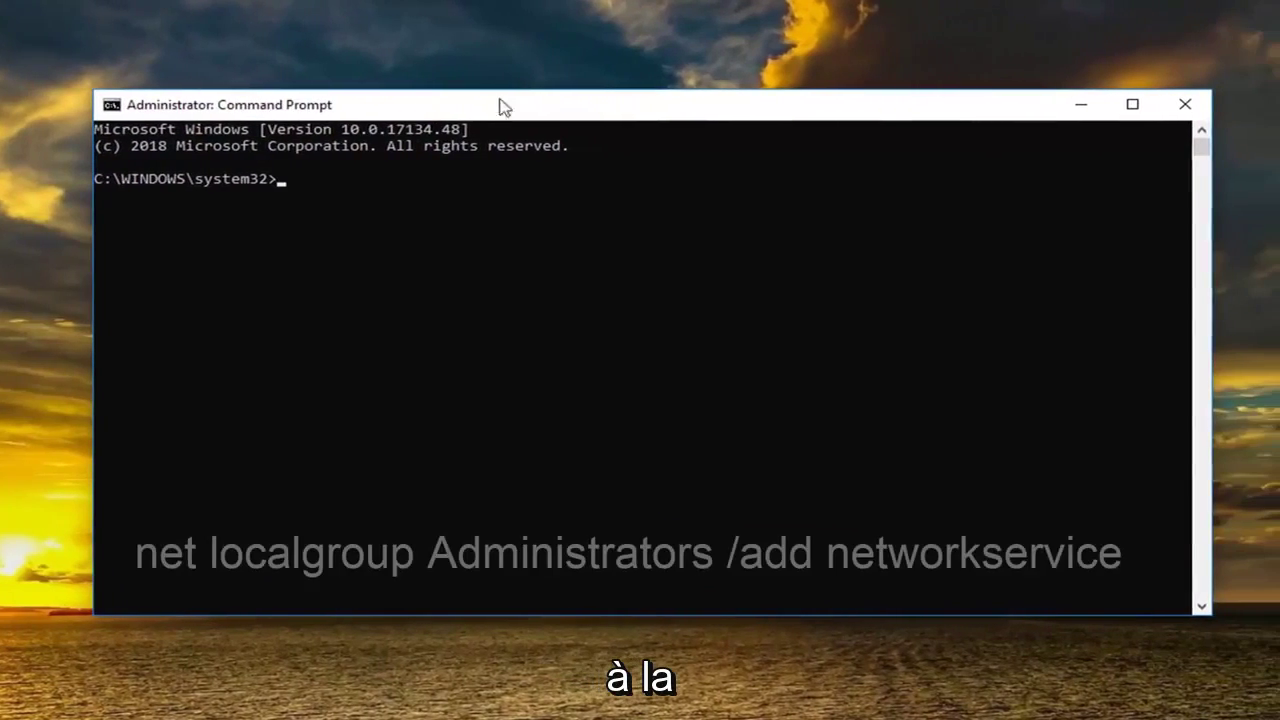
Paste and run 'net localgroup Administrators /add networkservice' at the prompt
{"action": "right_click", "coordinate": [710, 112]}
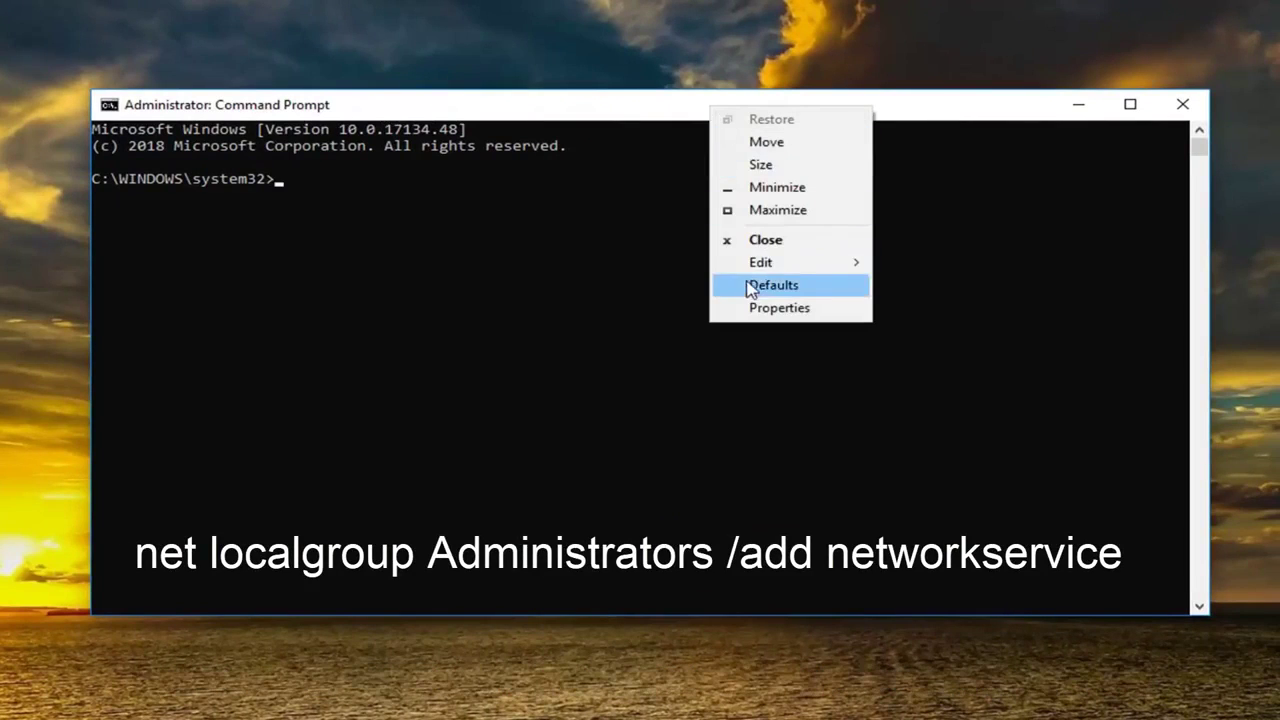
{"action": "mouse_move", "coordinate": [758, 264]}
{"action": "left_click", "coordinate": [892, 308]}
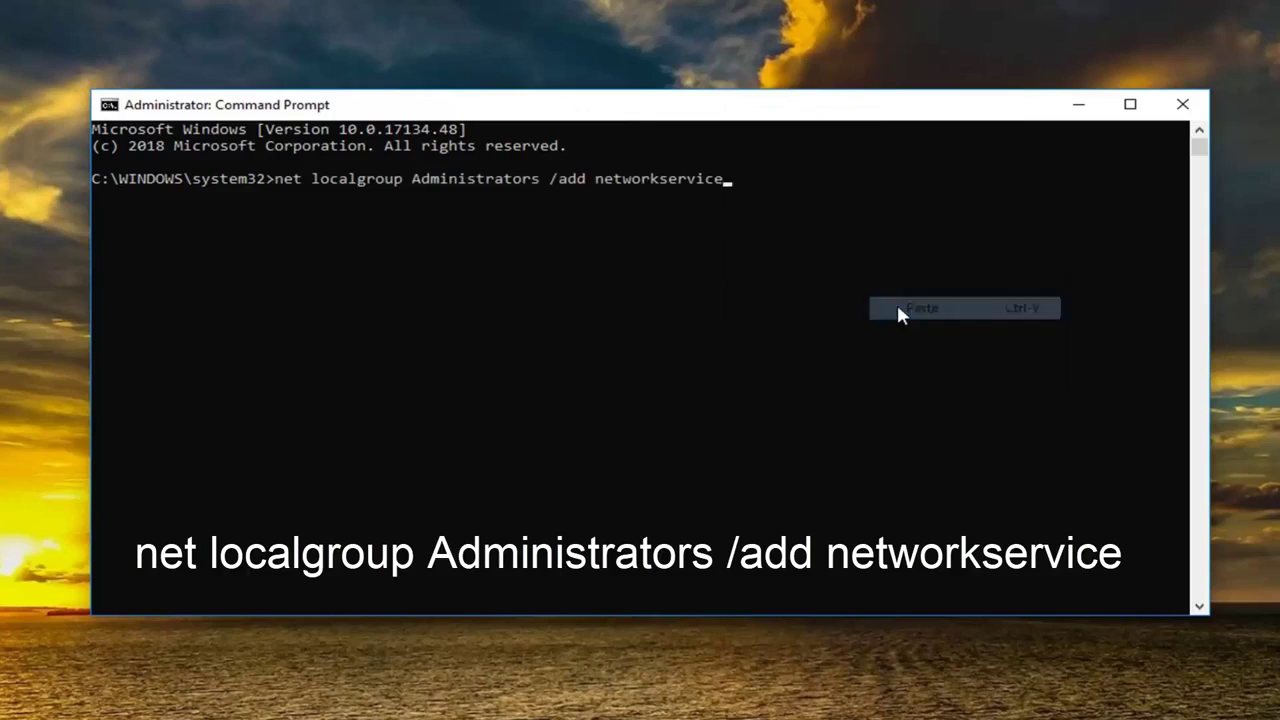
{"action": "key", "text": "Return"}
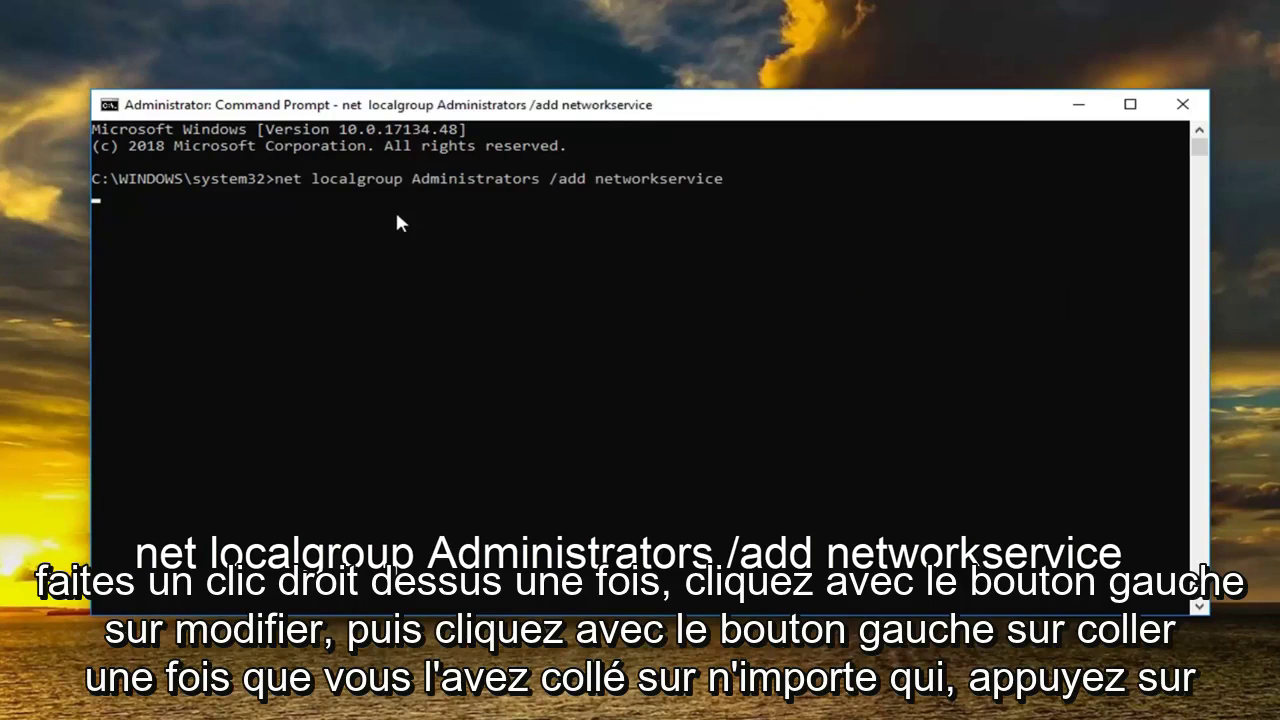
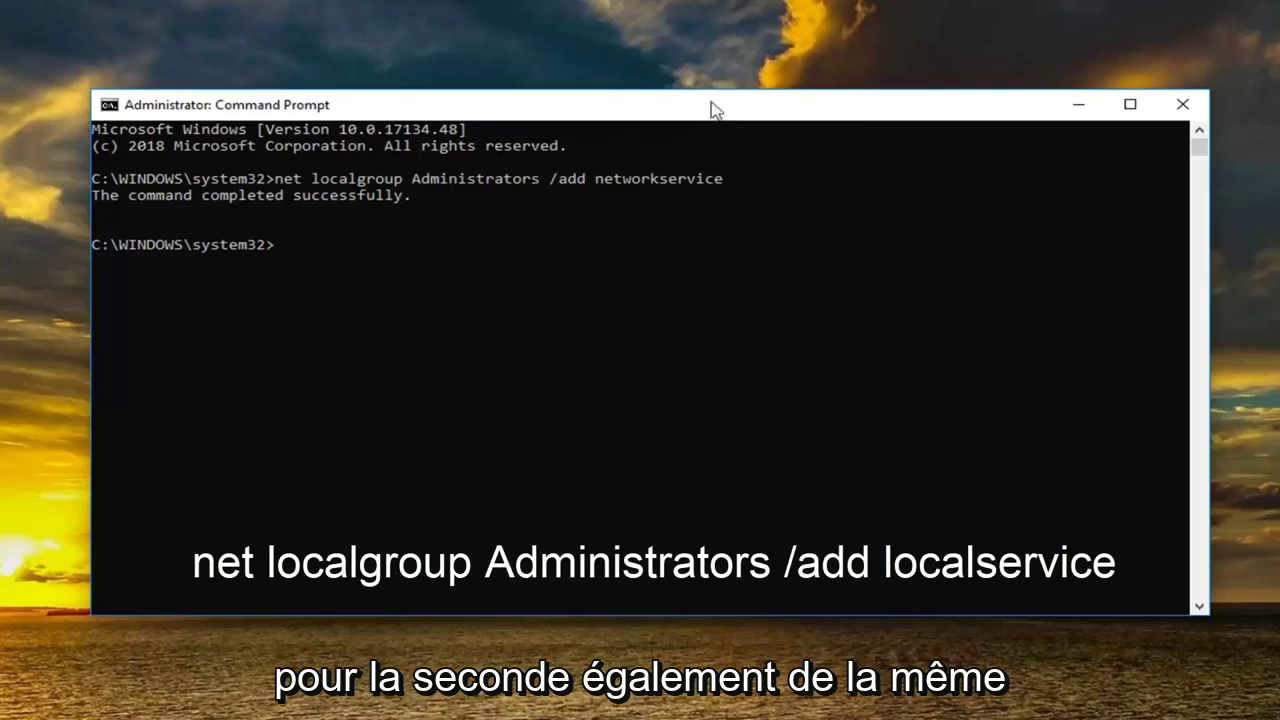
Paste and run 'net localgroup Administrators /add localservice', then close Command Prompt
{"action": "right_click", "coordinate": [676, 108]}
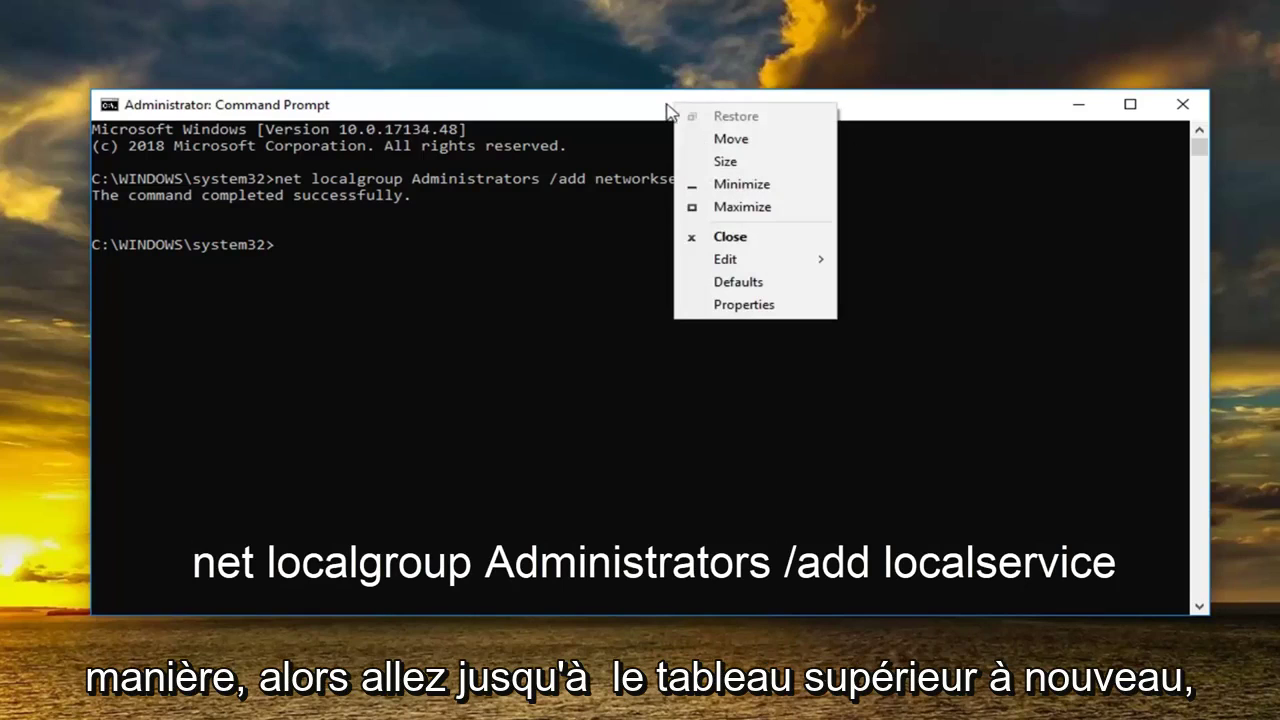
{"action": "mouse_move", "coordinate": [740, 262]}
{"action": "left_click", "coordinate": [900, 302]}
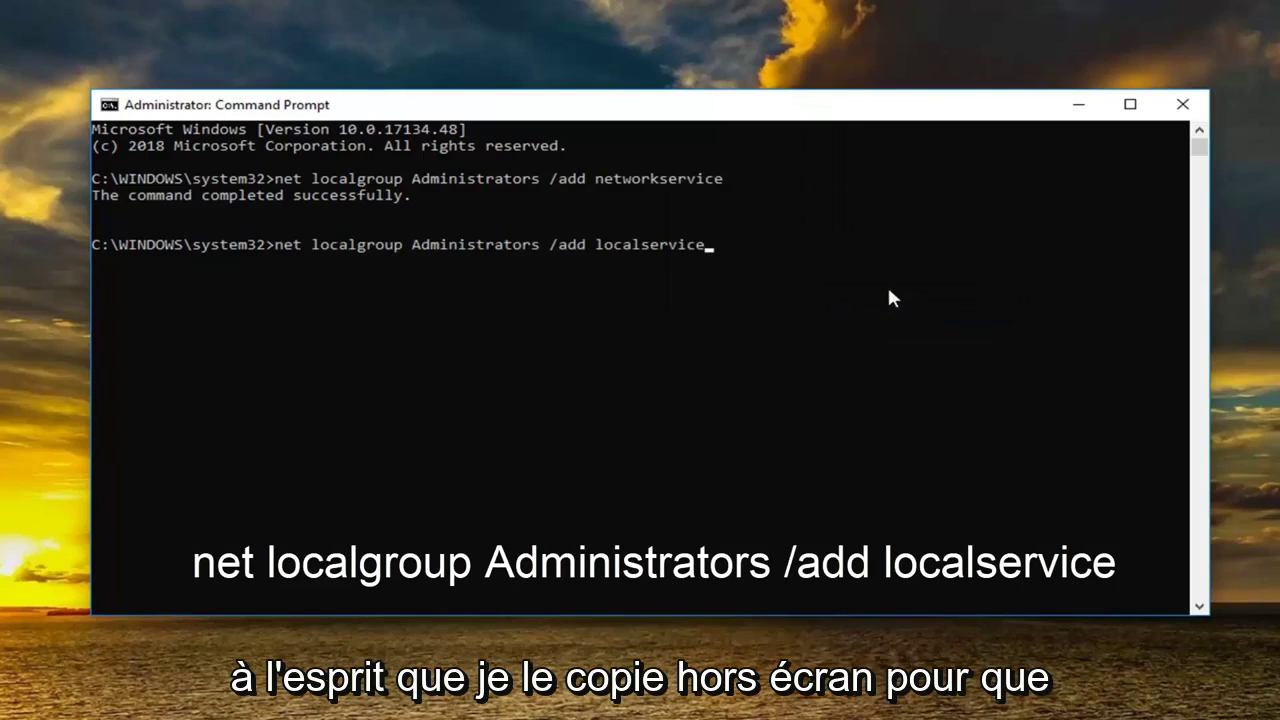
{"action": "key", "text": "Return"}
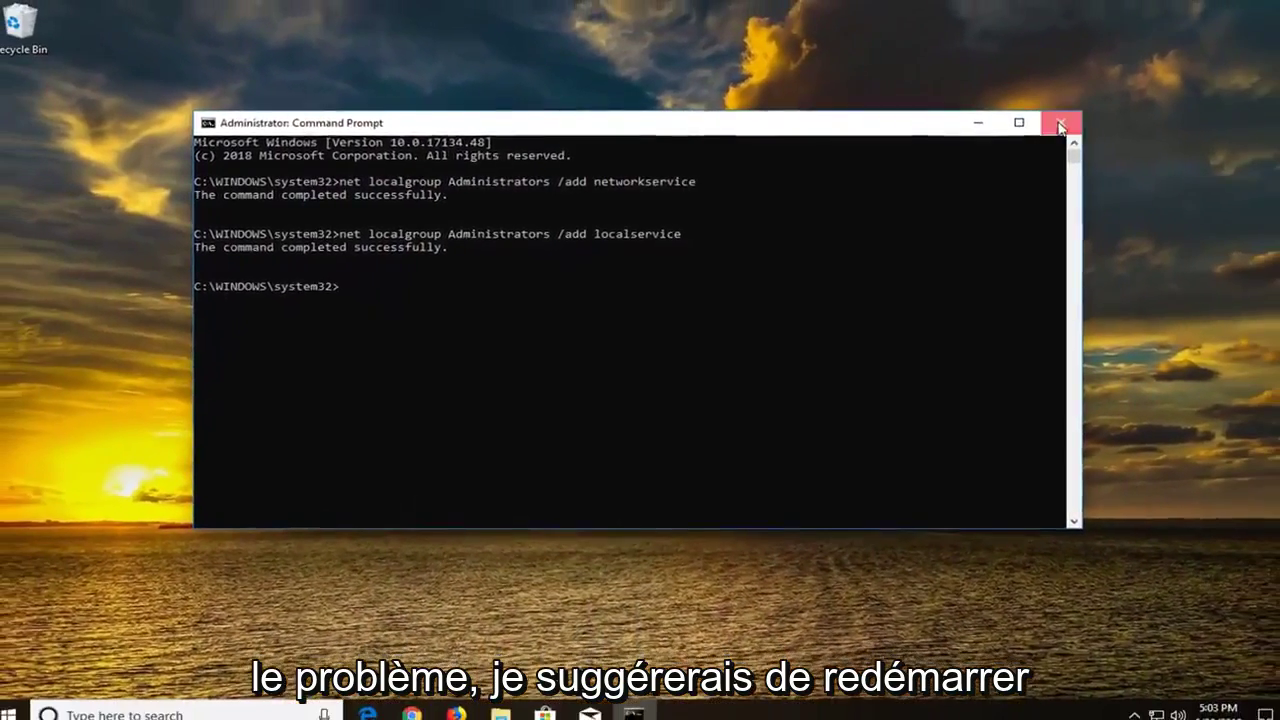
{"action": "left_click", "coordinate": [1114, 115]}
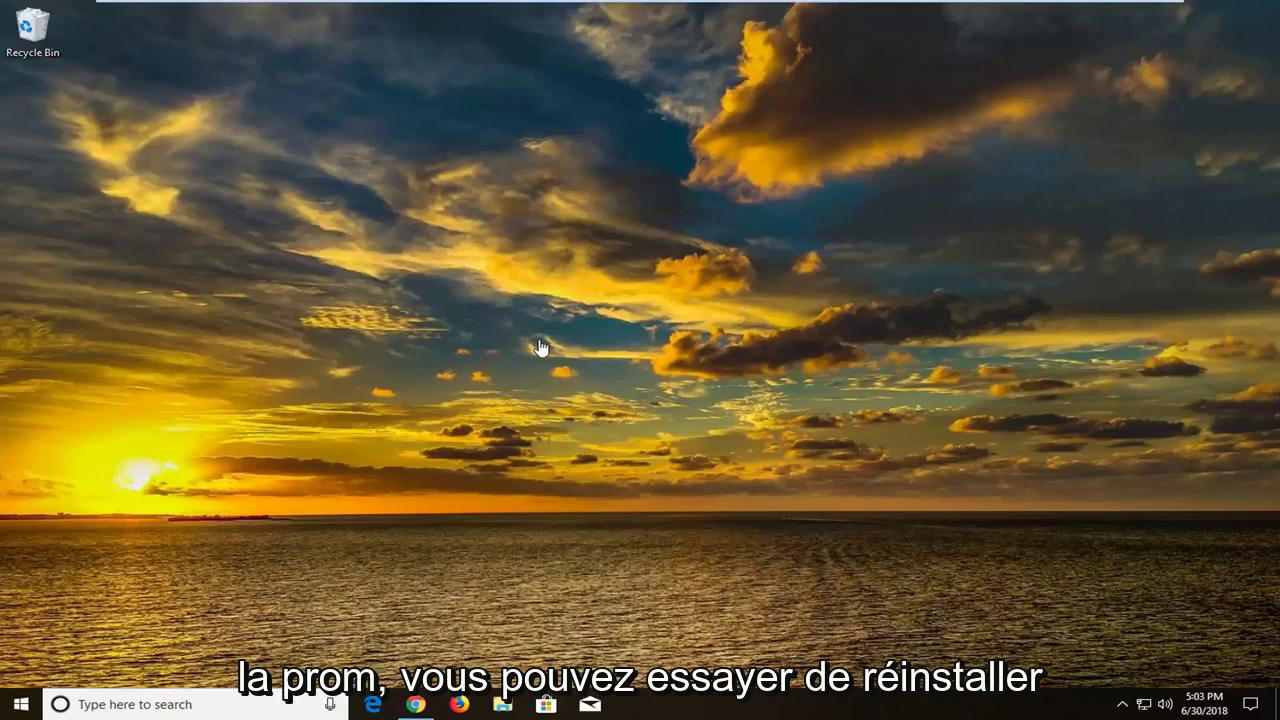
Search Start for 'device manager' and launch the Device Manager best match
{"action": "left_click", "coordinate": [20, 708]}
{"action": "type", "text": "device ma"}
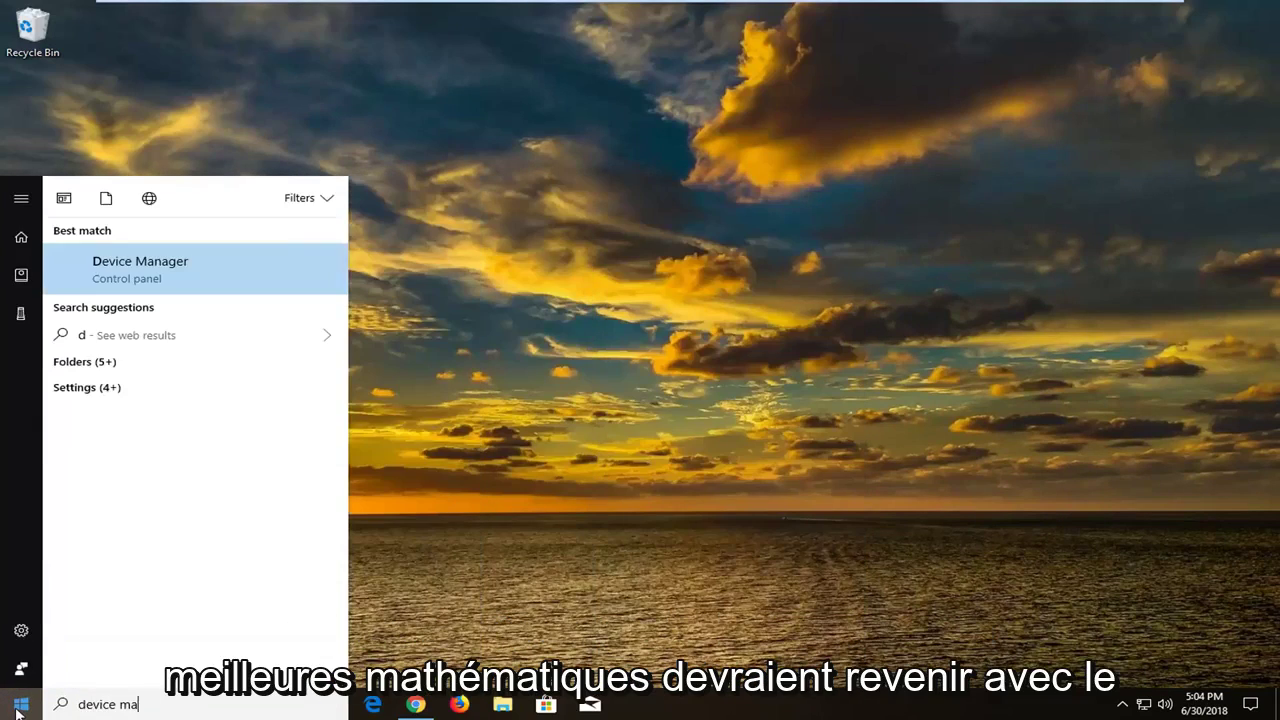
{"action": "type", "text": "nager"}
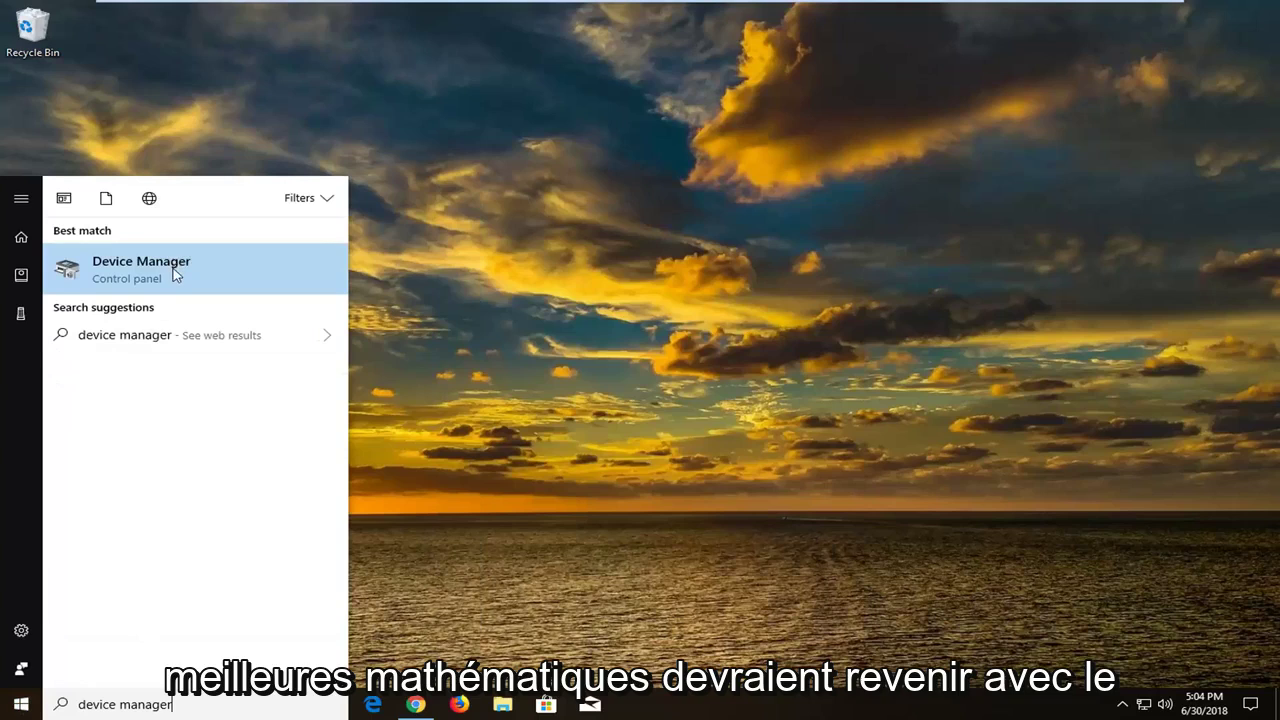
{"action": "left_click", "coordinate": [175, 275]}
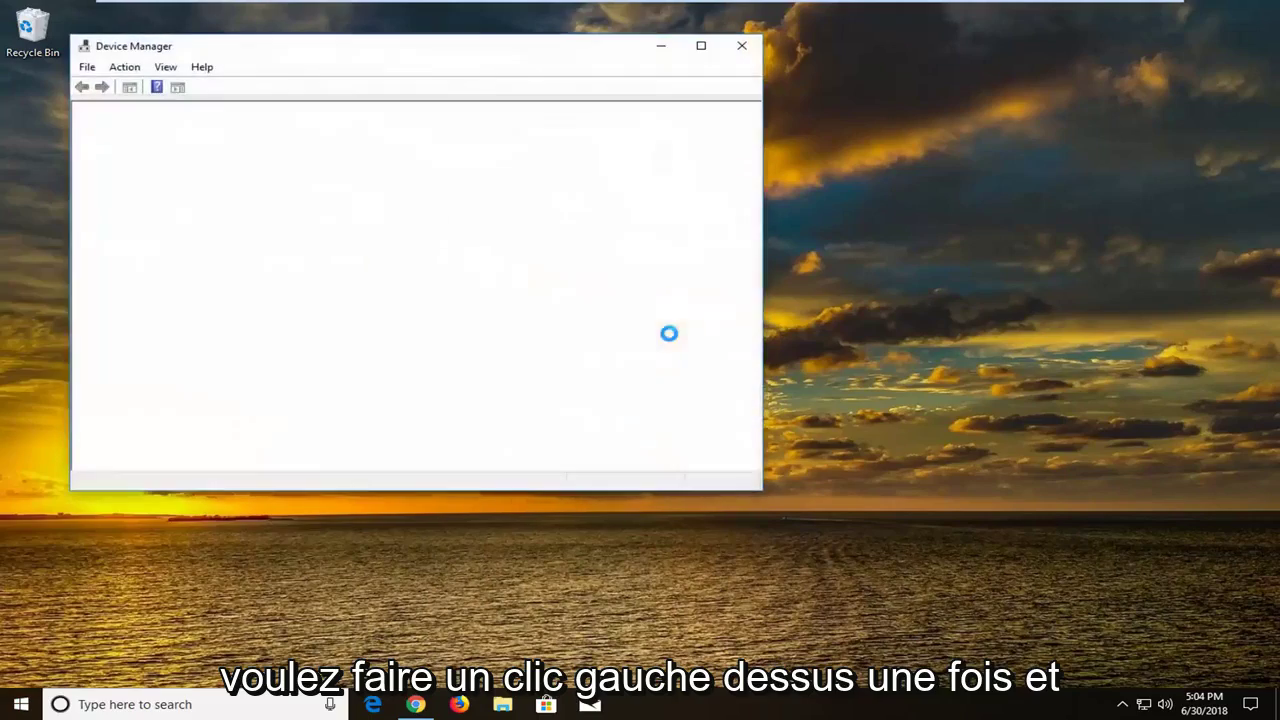
Uninstall the Intel(R) 82574L Gigabit Network Connection under Network adapters, then close Device Manager
{"action": "left_click_drag", "start_coordinate": [408, 58], "coordinate": [591, 90]}
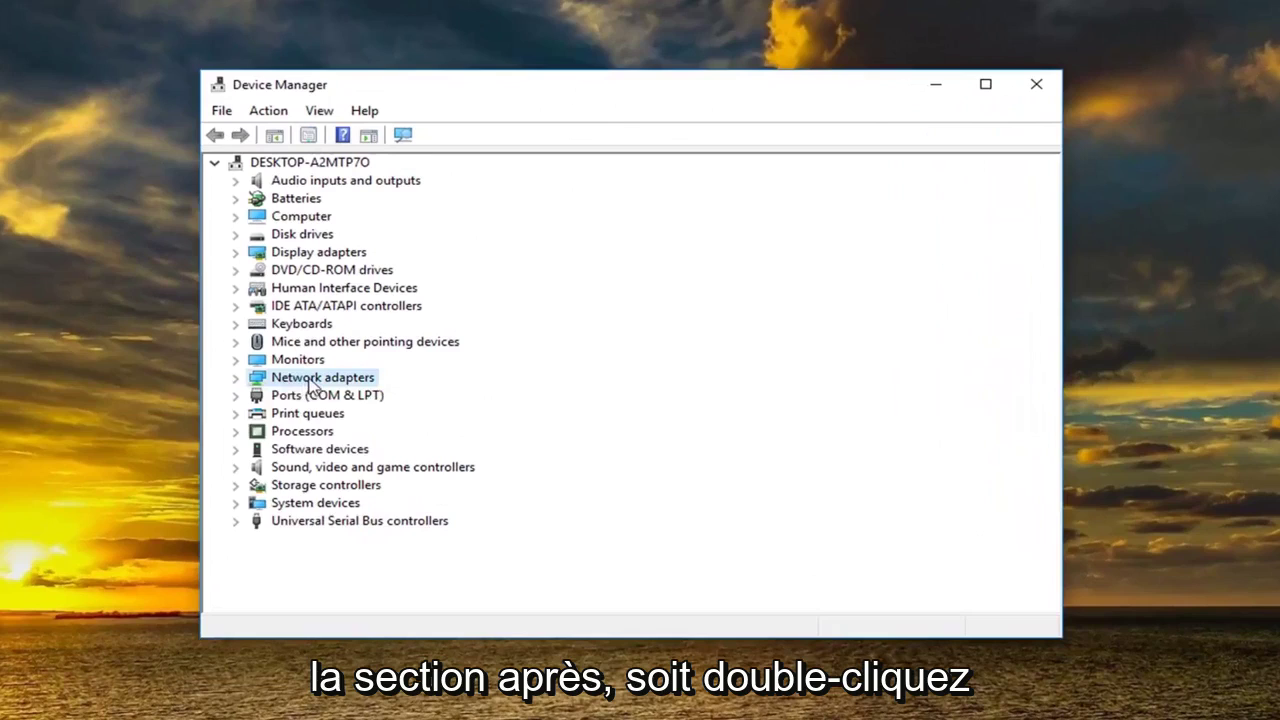
{"action": "double_click", "coordinate": [313, 382]}
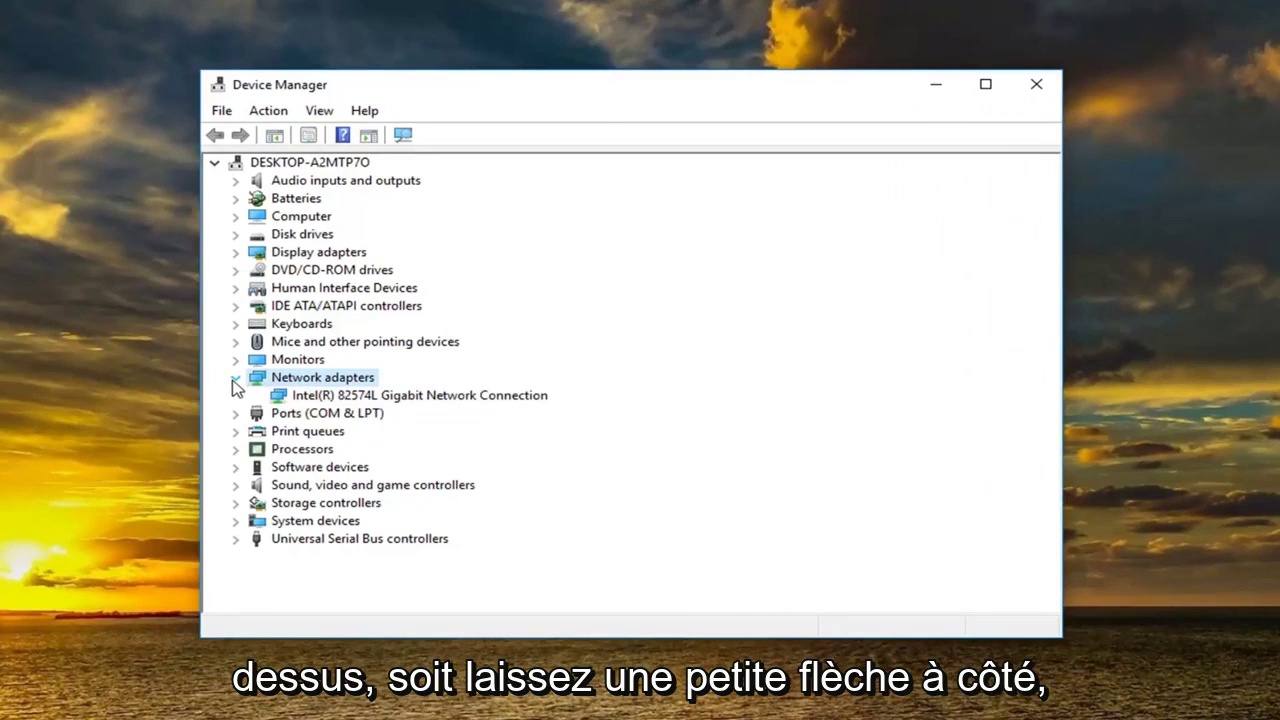
{"action": "left_click", "coordinate": [343, 400]}
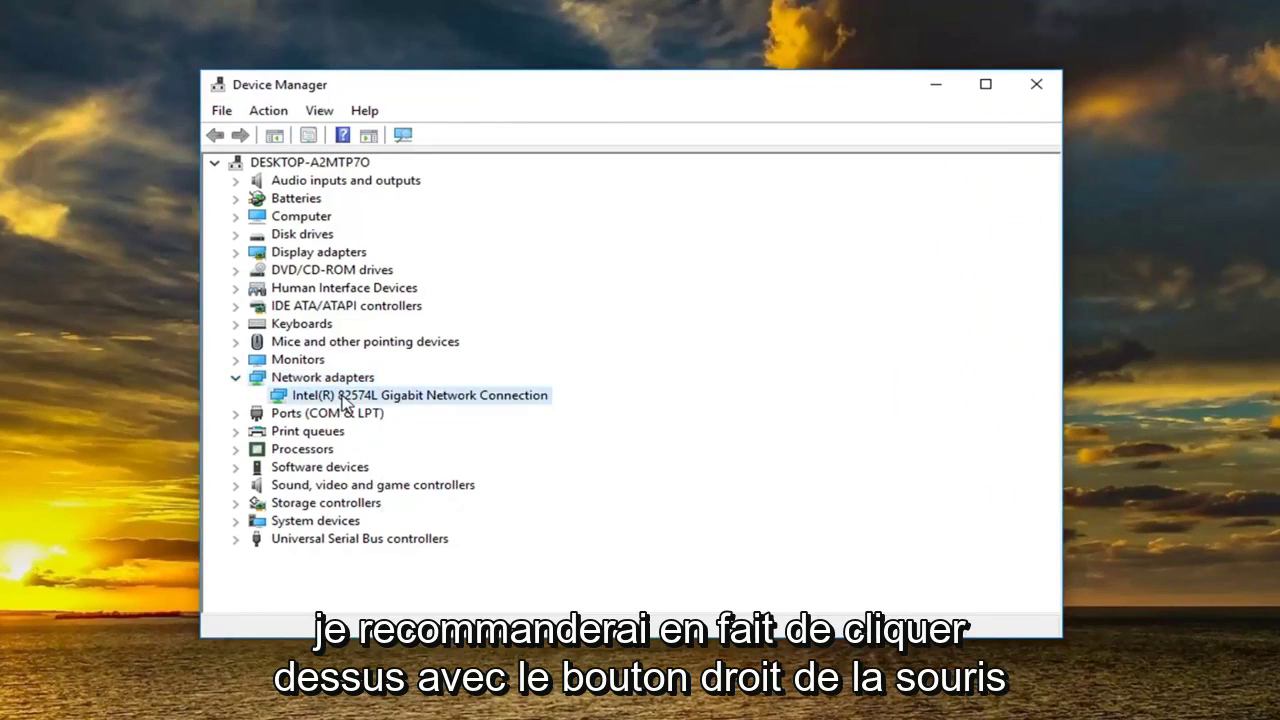
{"action": "right_click", "coordinate": [343, 400]}
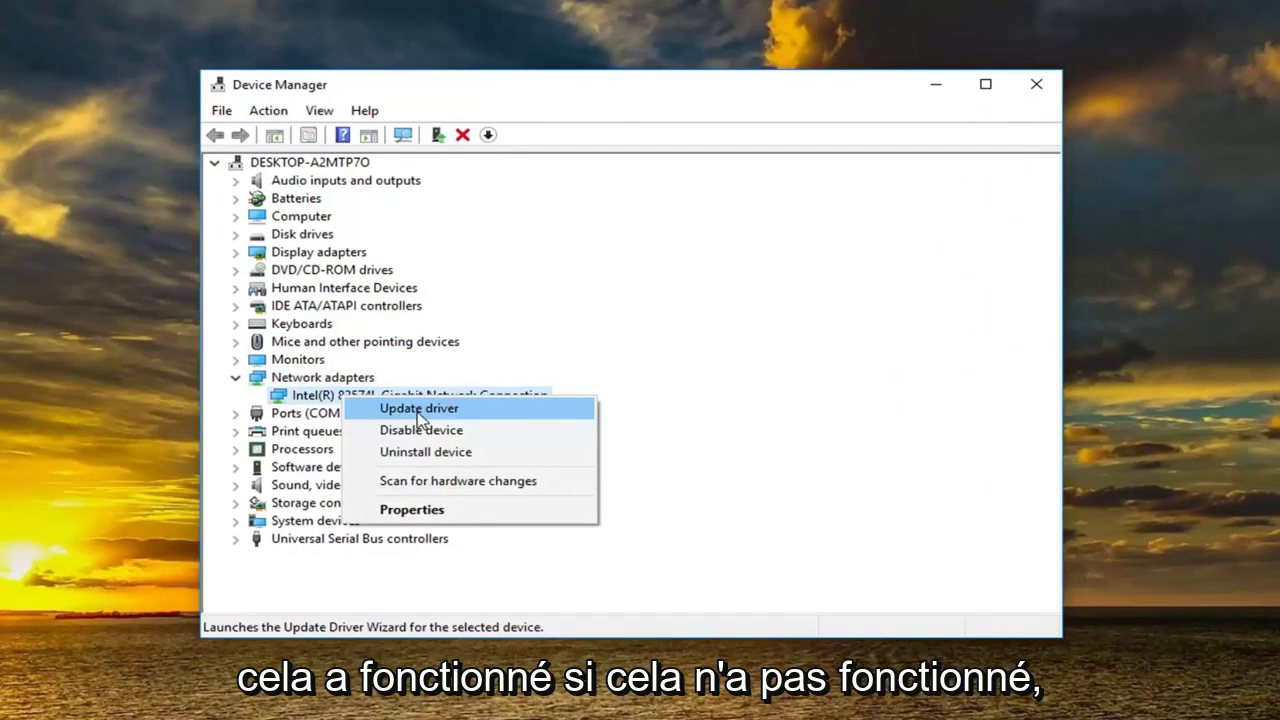
{"action": "left_click", "coordinate": [425, 452]}
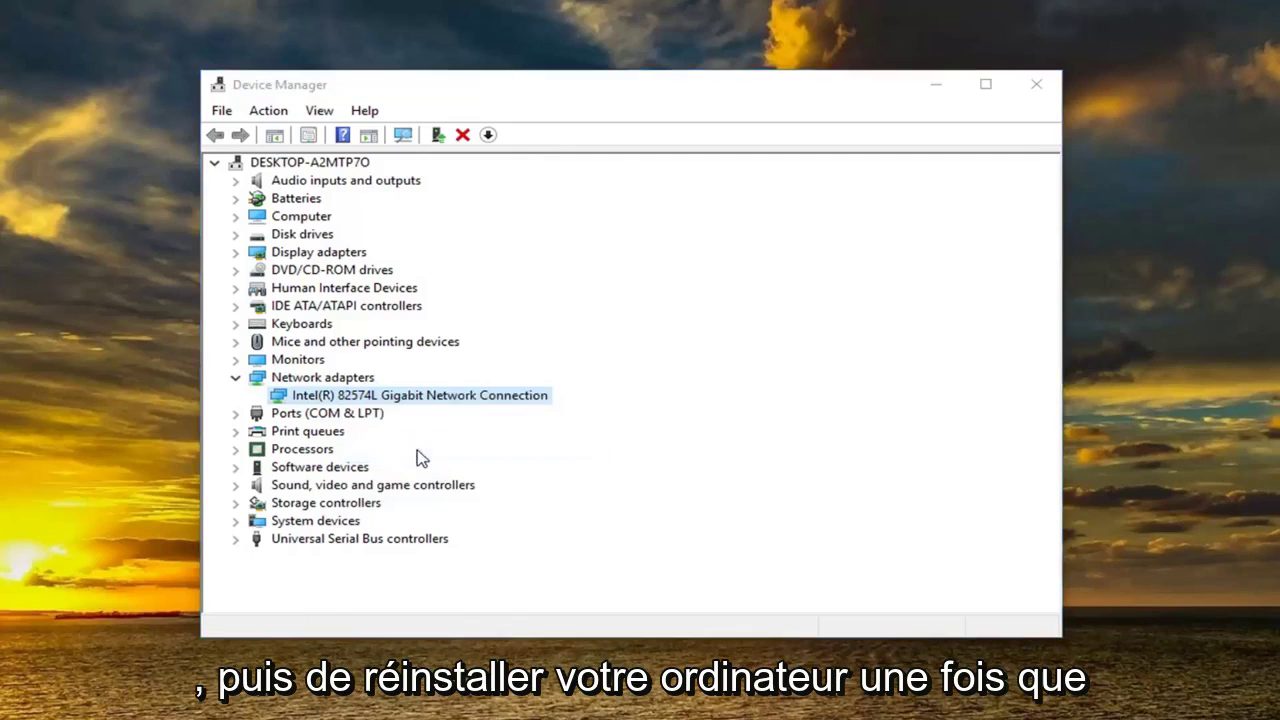
{"action": "left_click", "coordinate": [677, 487]}
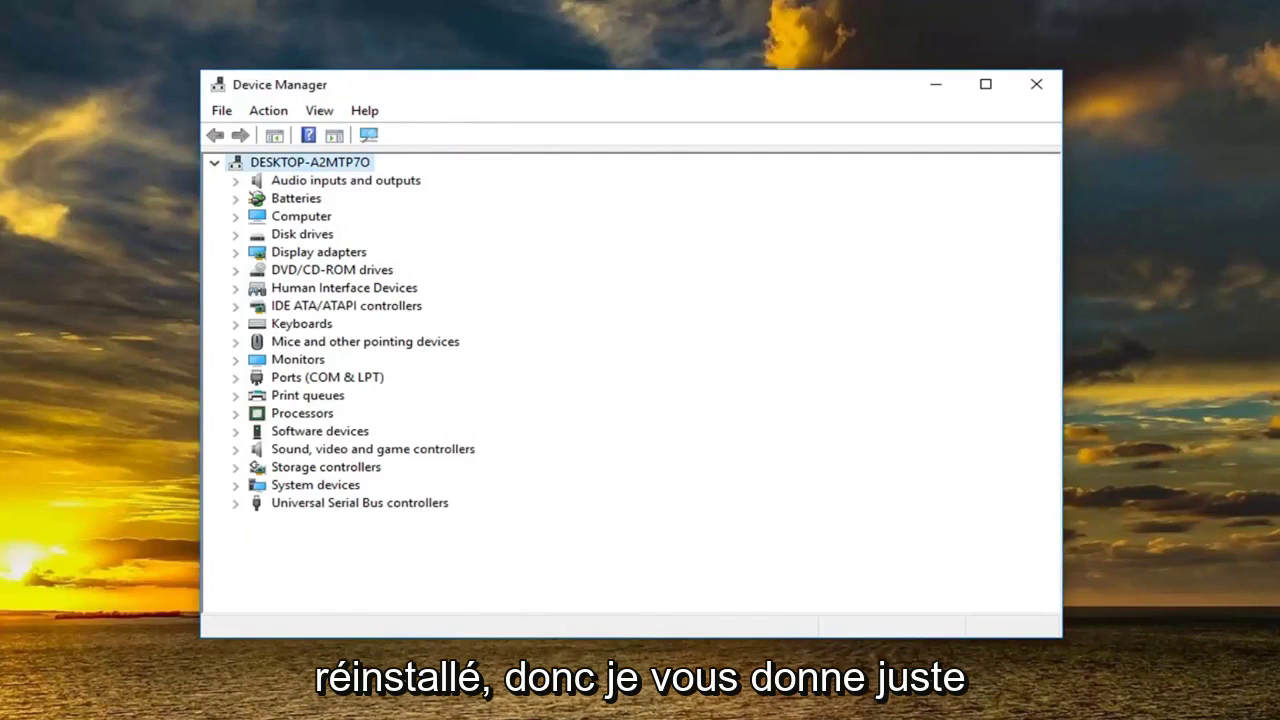
{"action": "left_click", "coordinate": [1033, 84]}
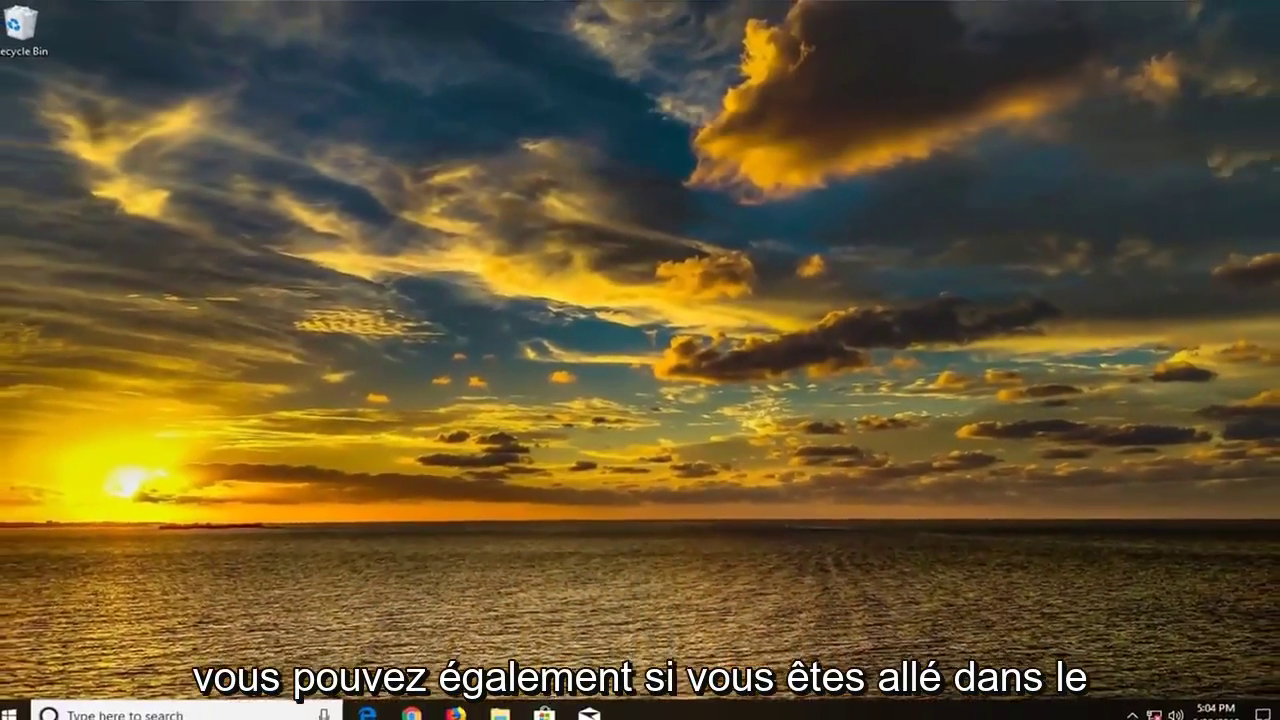
Run 'Identify and repair network problems' from a 'network troublesh' Start search, then cancel it
{"action": "left_click", "coordinate": [14, 714]}
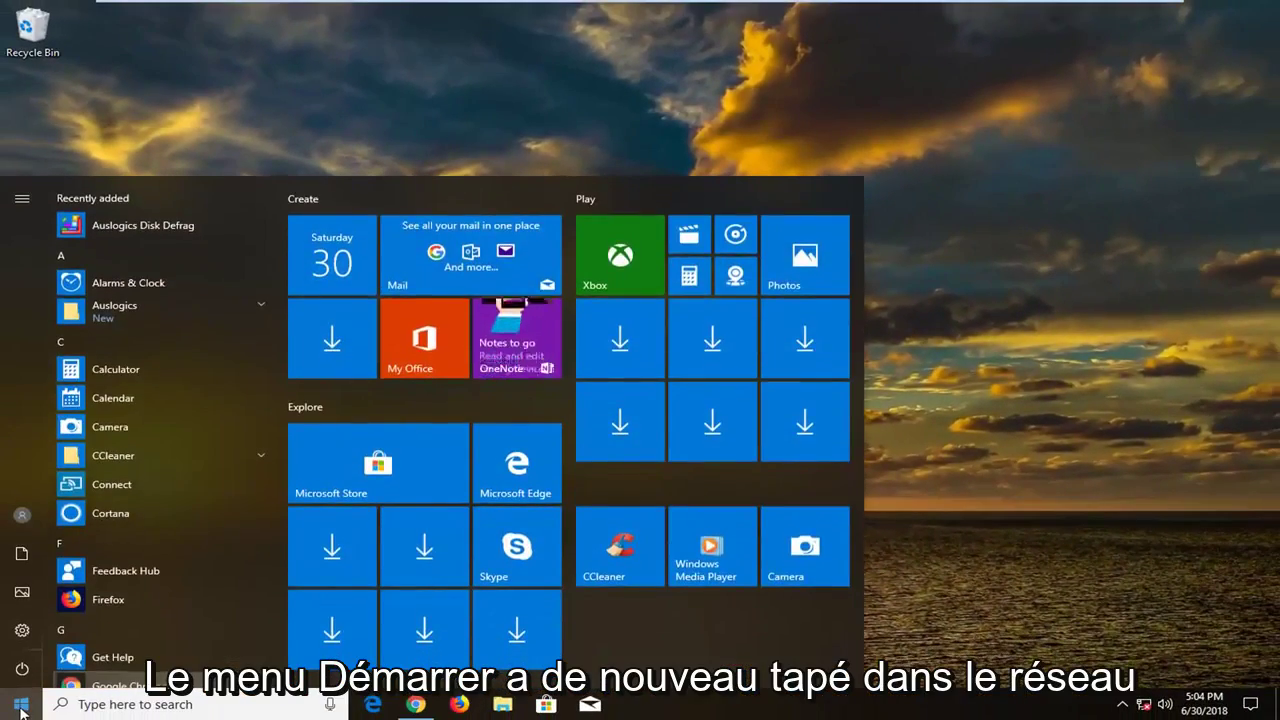
{"action": "type", "text": "network"}
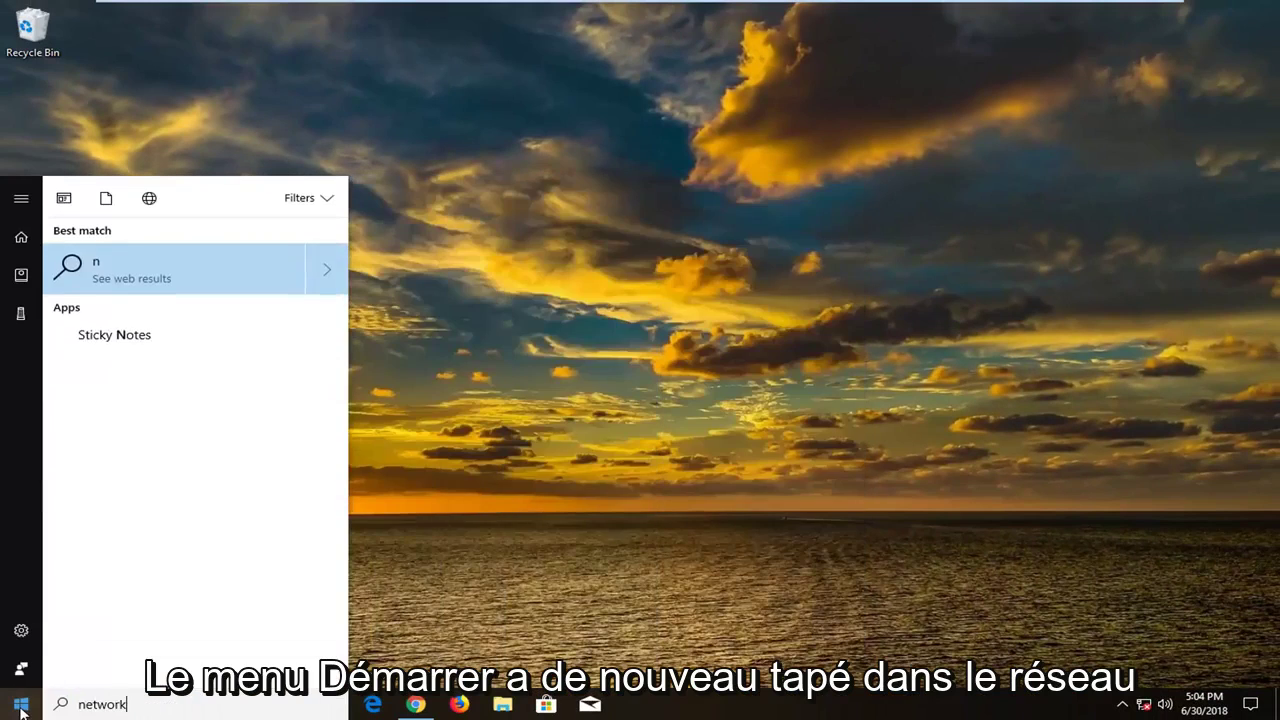
{"action": "type", "text": " troublesh"}
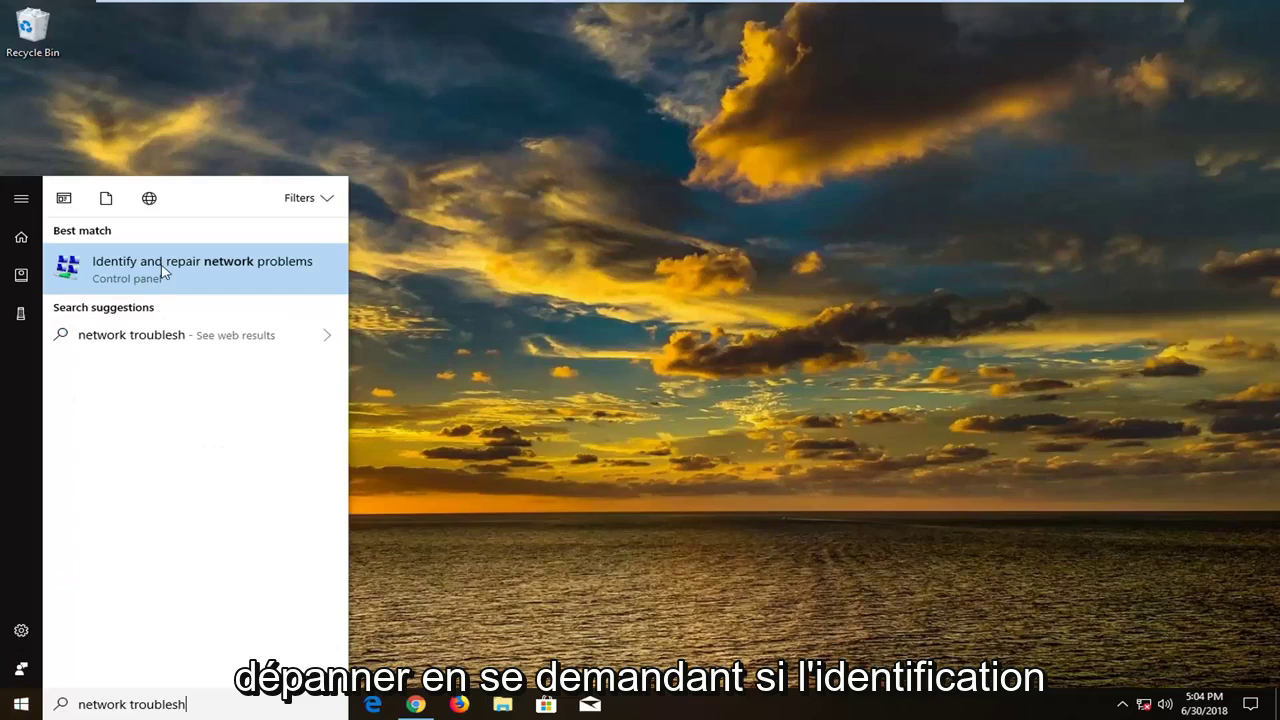
{"action": "left_click", "coordinate": [199, 268]}
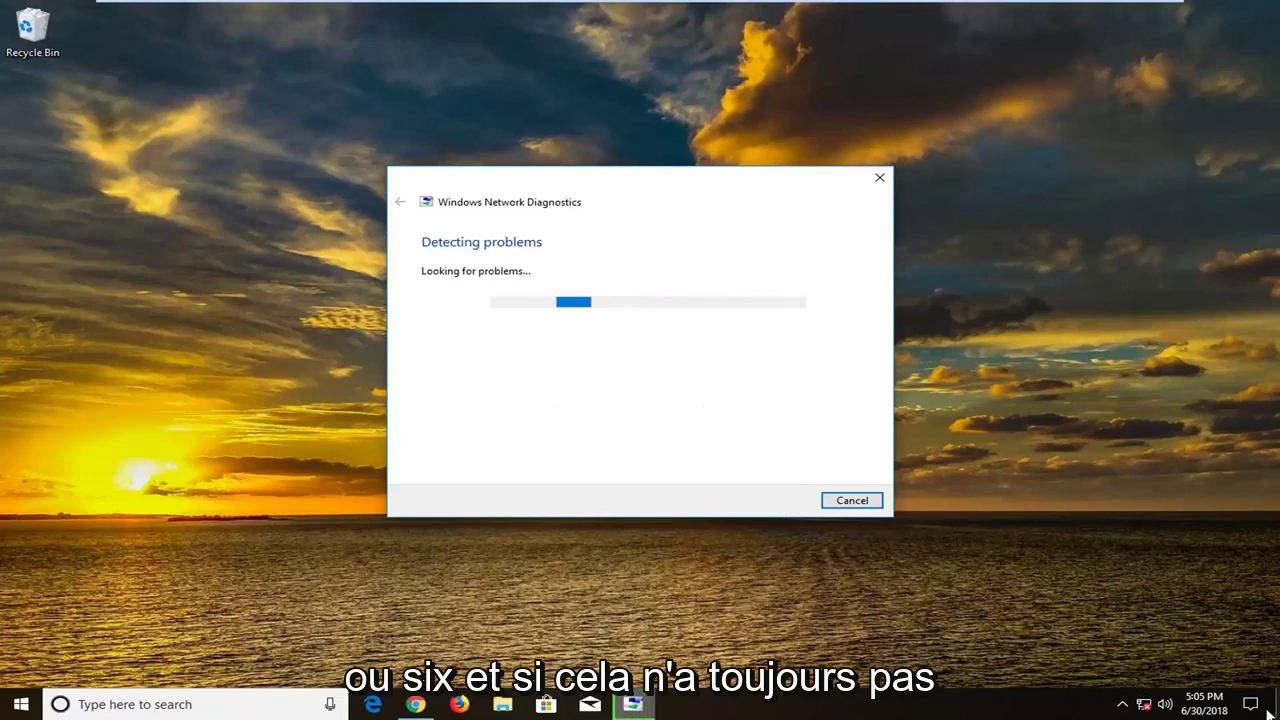
{"action": "left_click", "coordinate": [863, 501]}
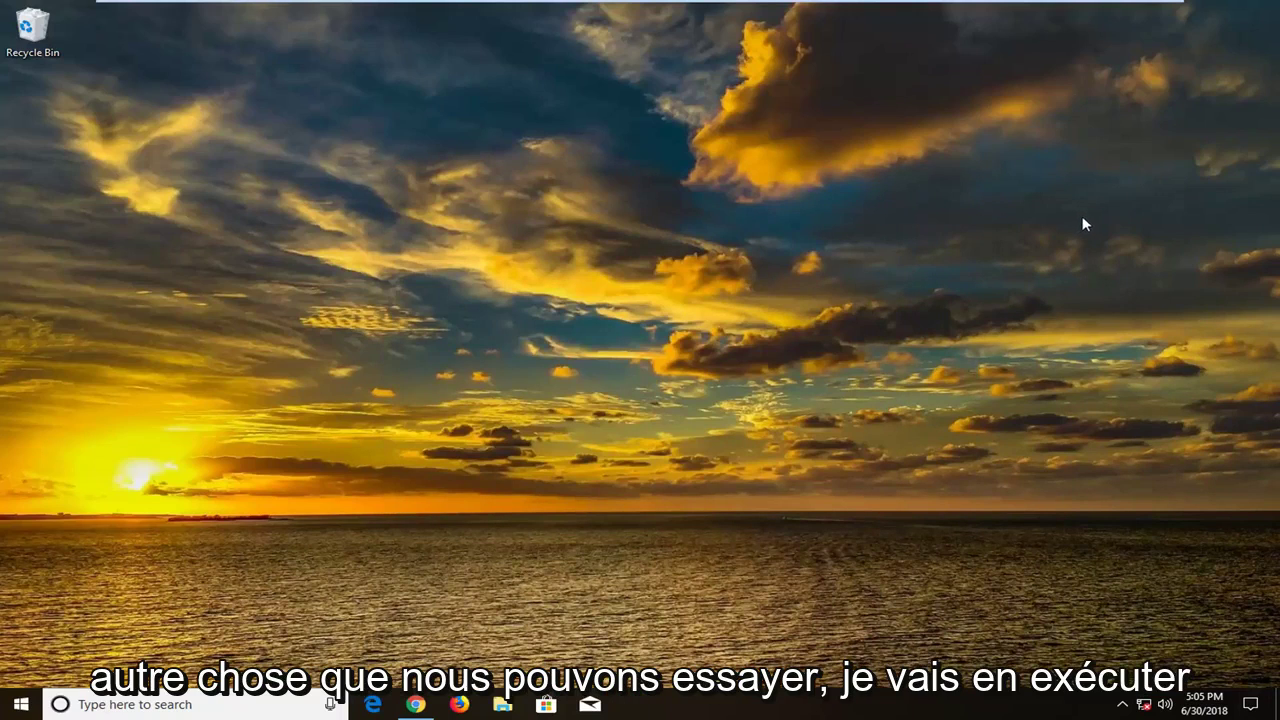
Launch Command Prompt as administrator from a 'cmd' Start search, approving the UAC prompt
{"action": "left_click", "coordinate": [17, 703]}
{"action": "type", "text": "cmd"}
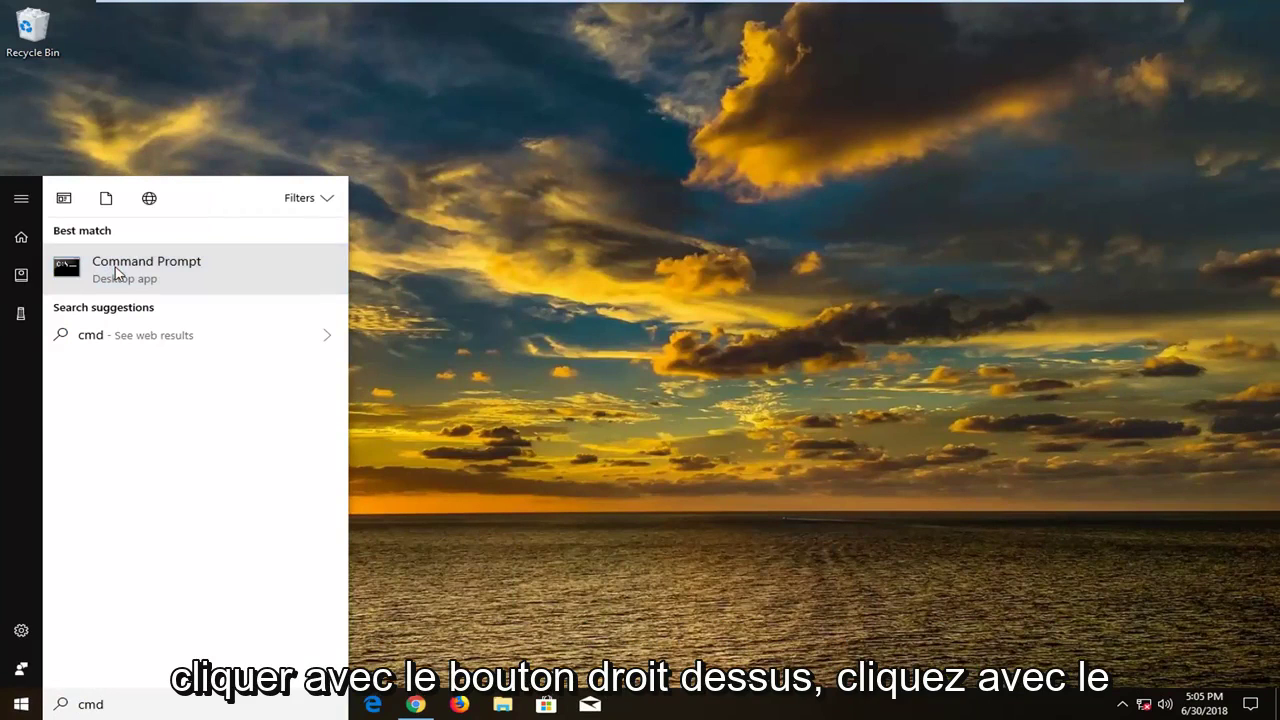
{"action": "right_click", "coordinate": [116, 272]}
{"action": "left_click", "coordinate": [194, 288]}
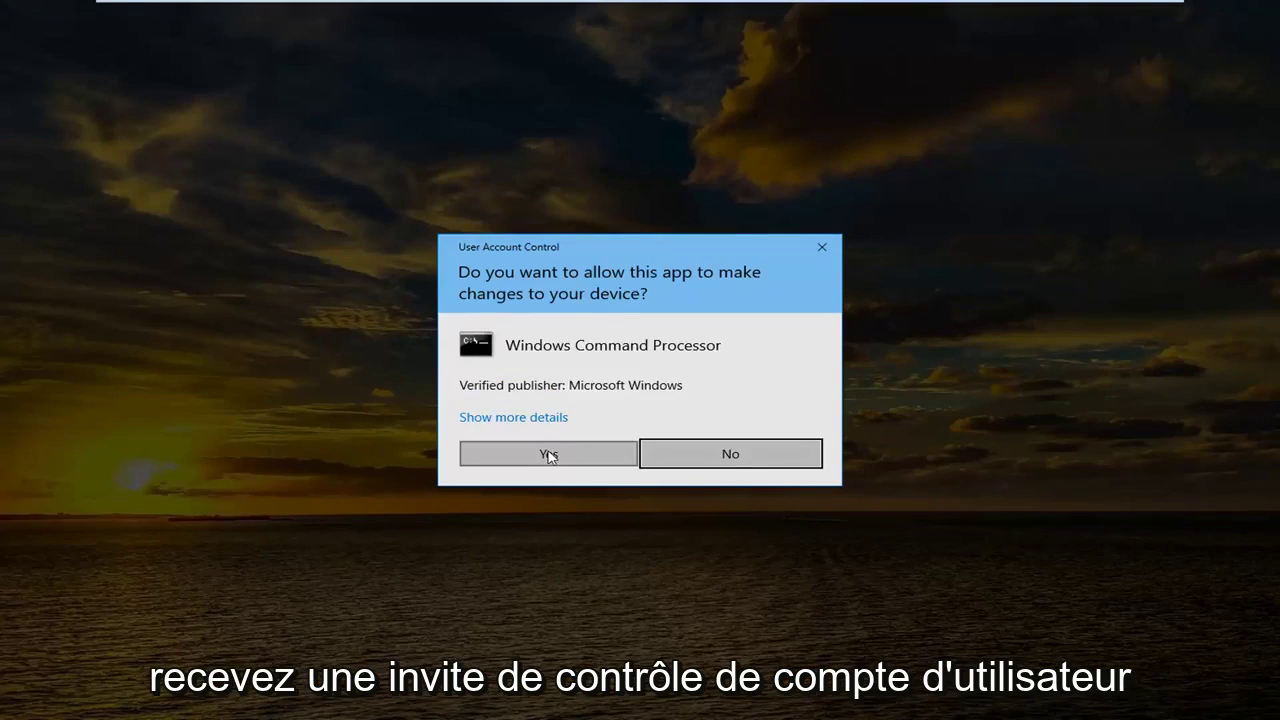
{"action": "left_click", "coordinate": [548, 455]}
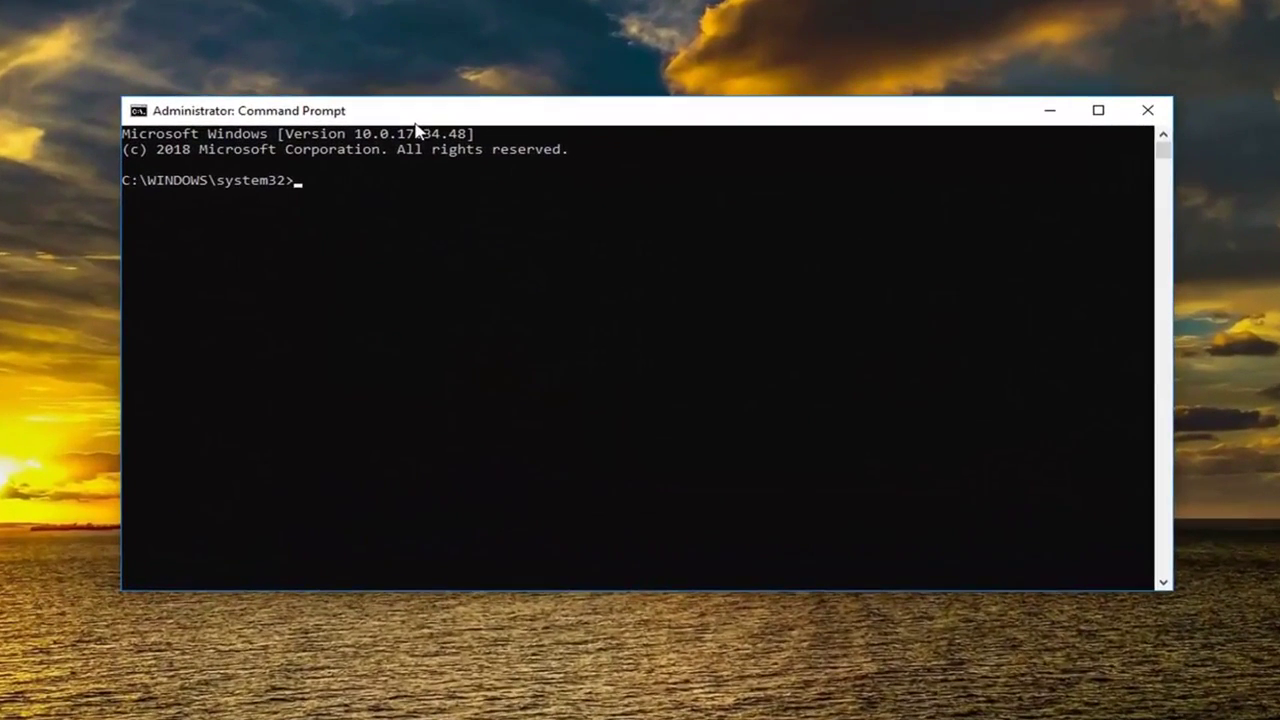
Run 'ipconfig /flushdns' and 'netsh winsock reset', then close Command Prompt
{"action": "type", "text": "ipconfi"}
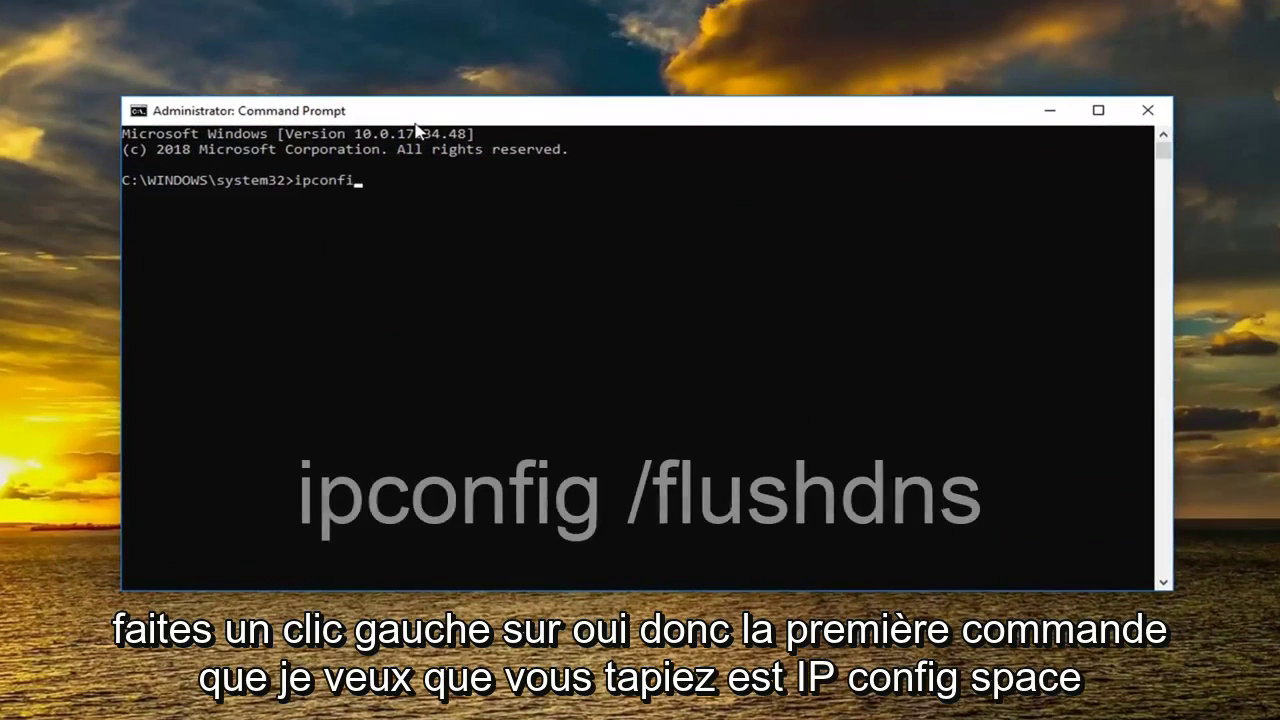
{"action": "type", "text": "g /flushdns"}
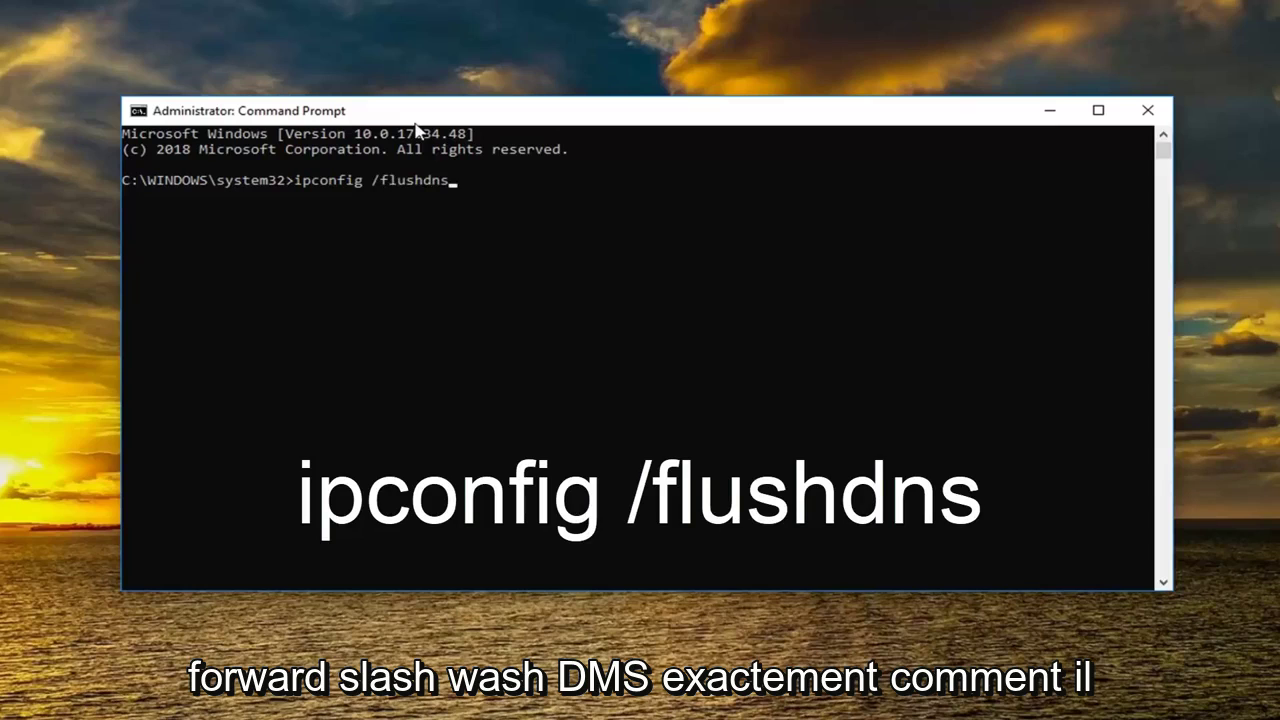
{"action": "key", "text": "Return"}
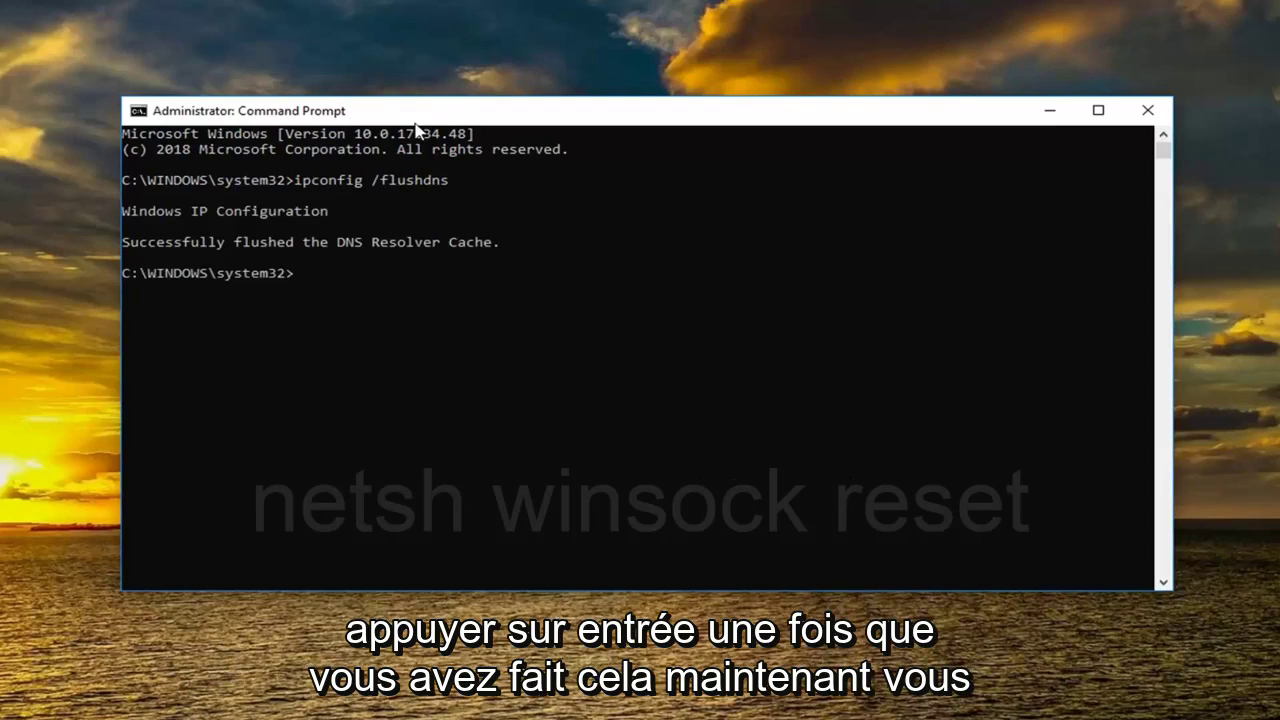
{"action": "type", "text": "netsh"}
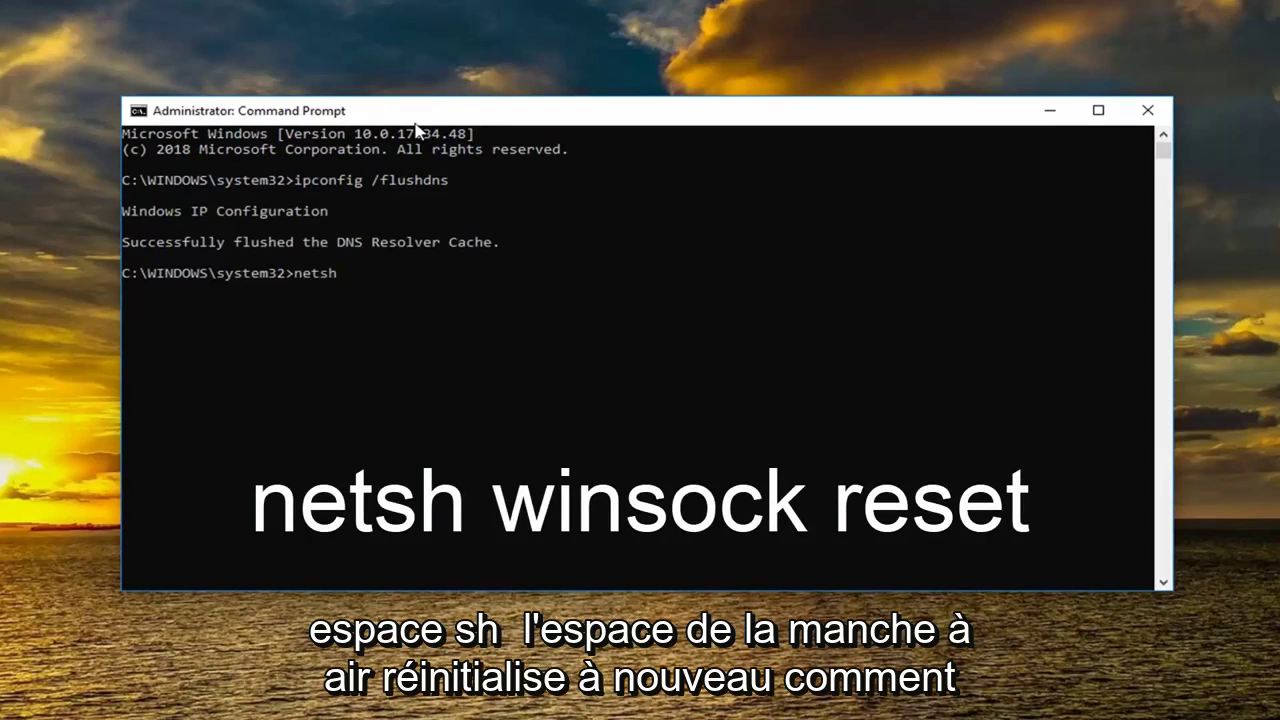
{"action": "type", "text": " winsock reset"}
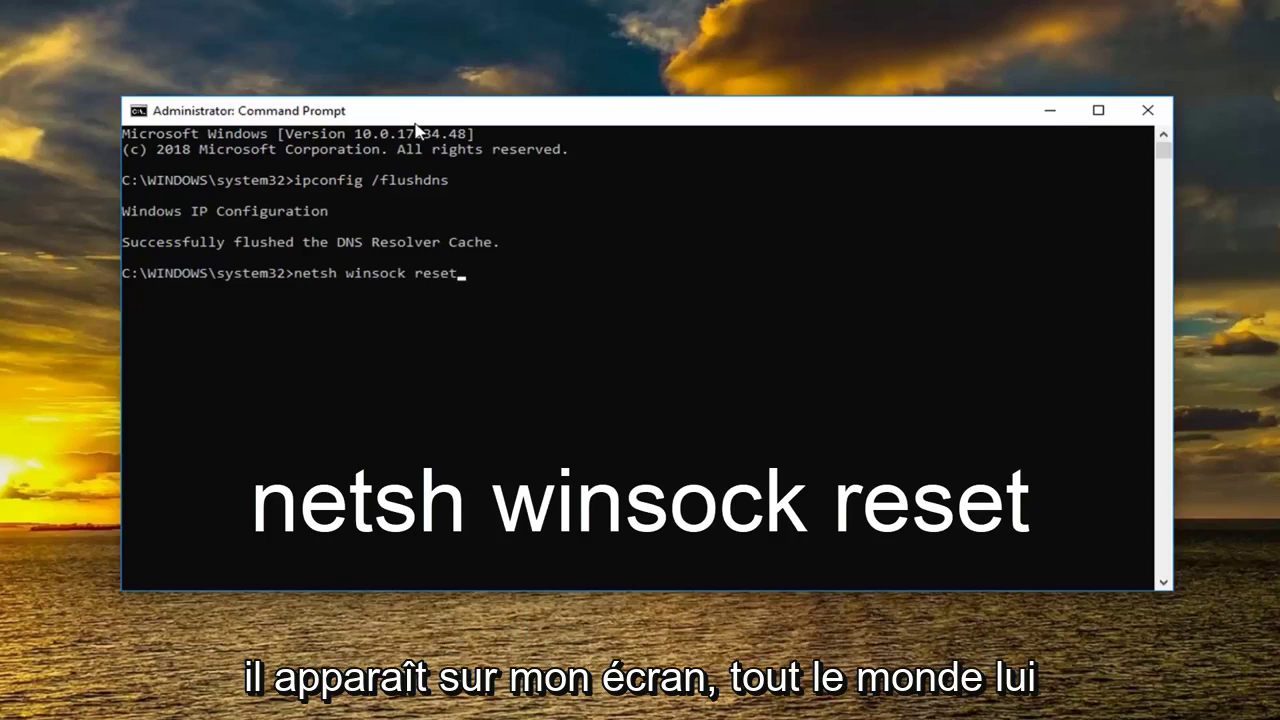
{"action": "key", "text": "Return"}
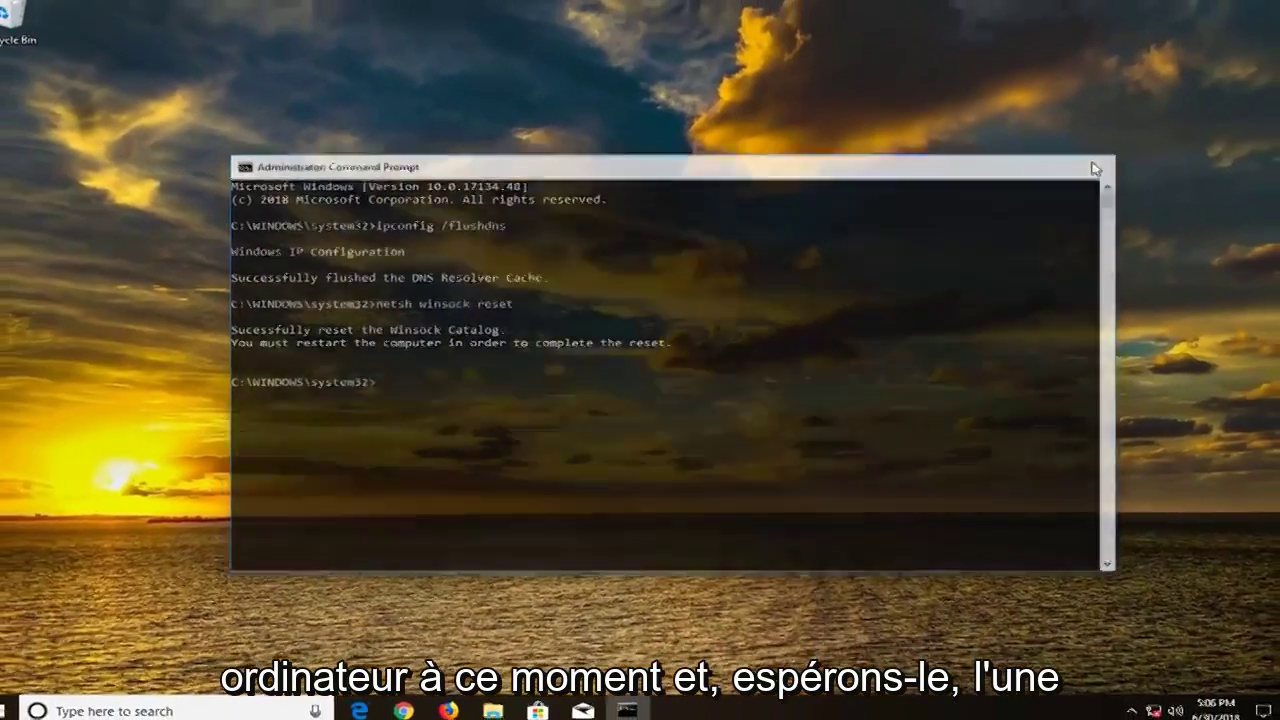
{"action": "left_click", "coordinate": [1110, 147]}
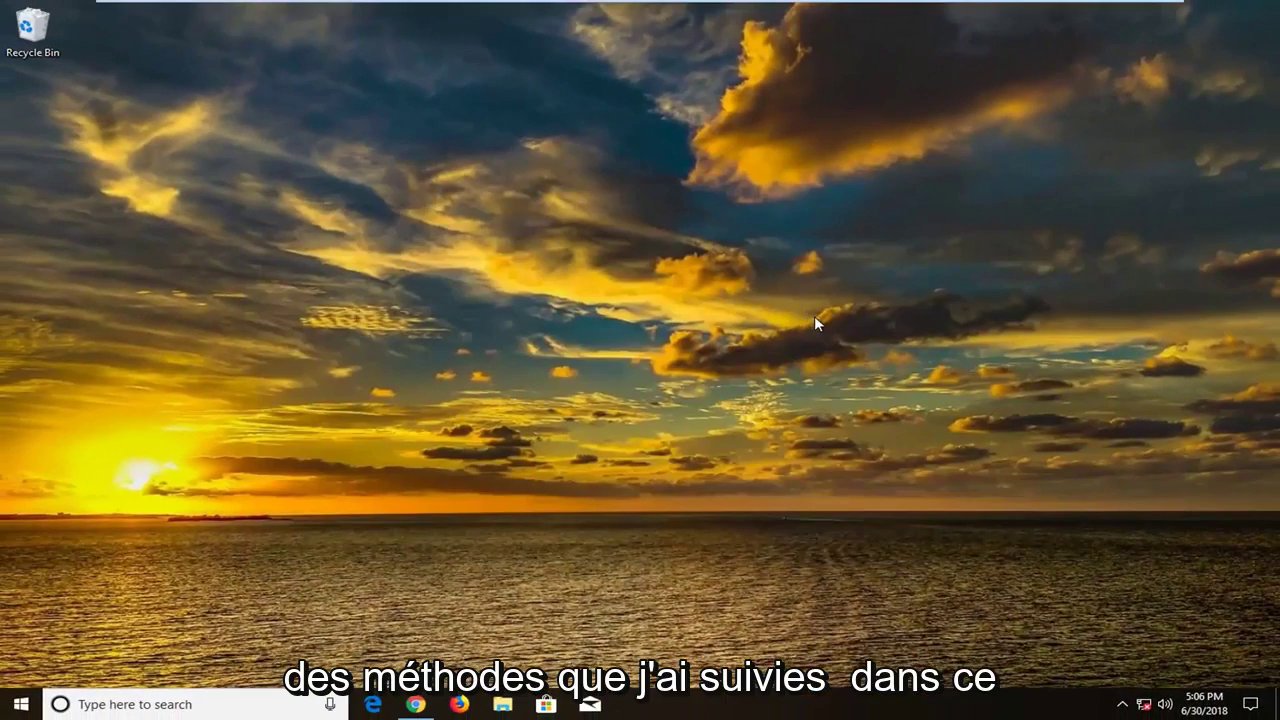